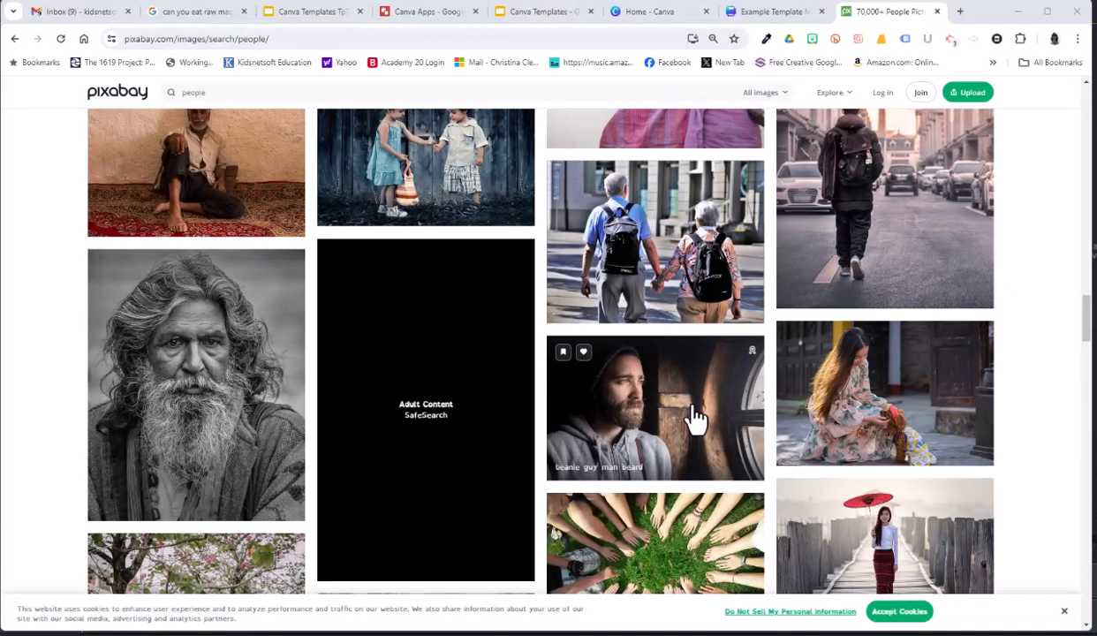
Open the photo of the bearded man in a beanie and download it at 1280×854.
click(688, 409)
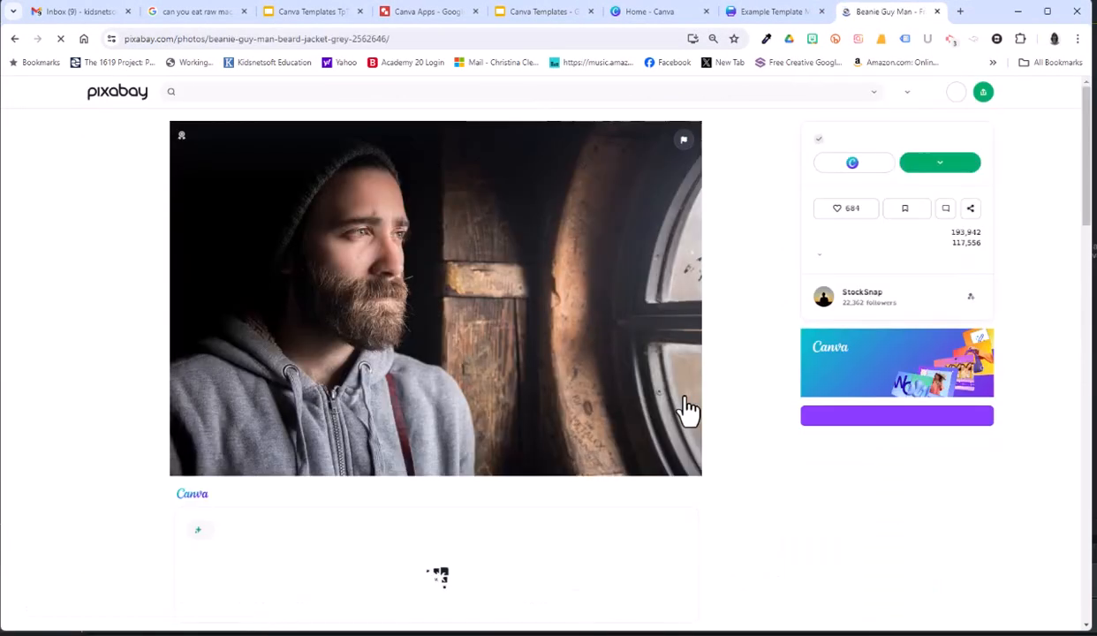
click(933, 174)
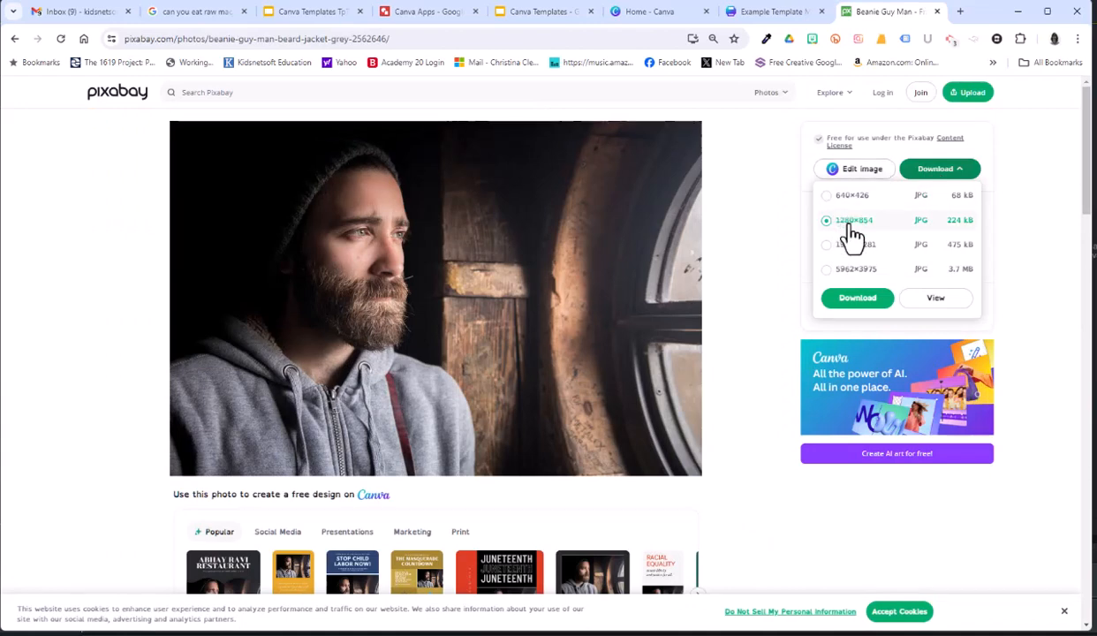
click(853, 299)
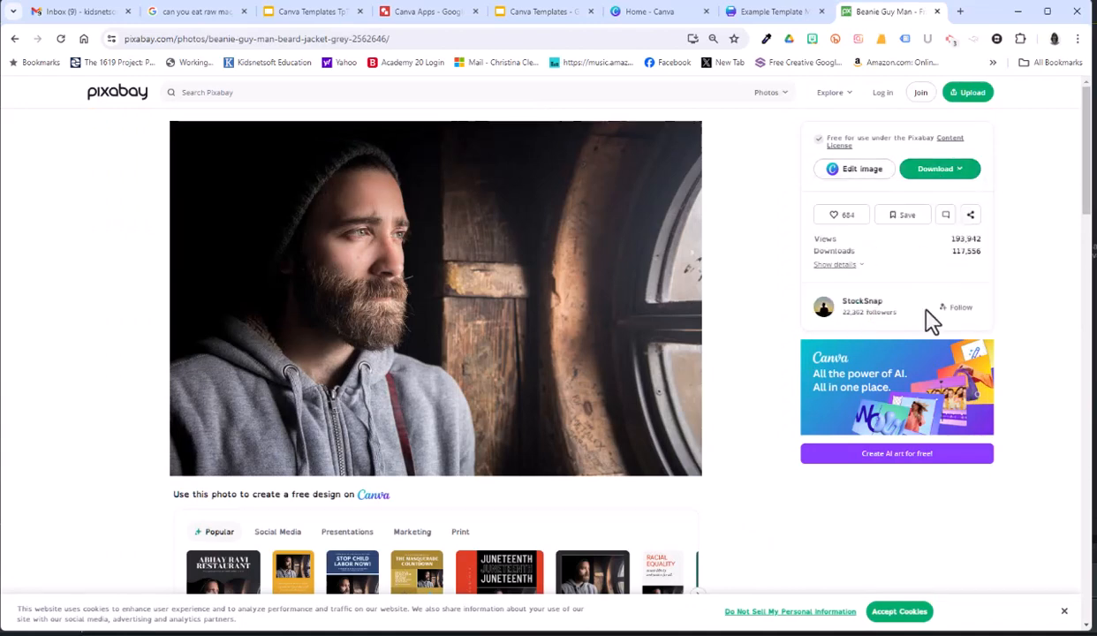
Copy the photo contributor's name, StockSnap, from the thank-you message.
double_click(583, 219)
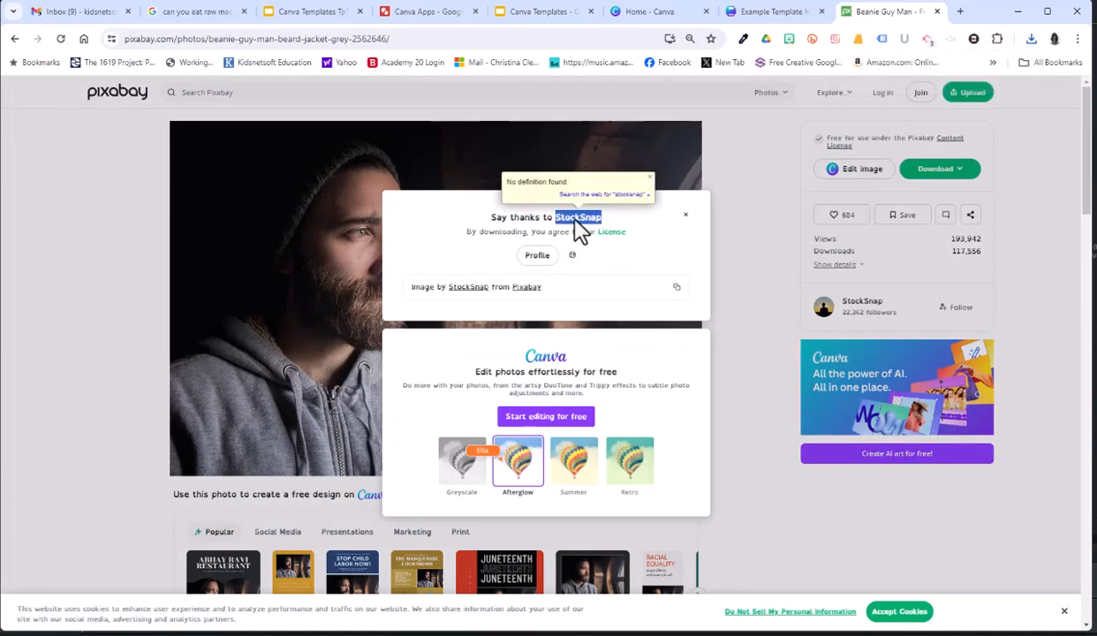
right_click(575, 225)
click(606, 237)
Switch to the Canva design and add StockSnap as a new line in the Special Thanks list on page 8.
click(769, 12)
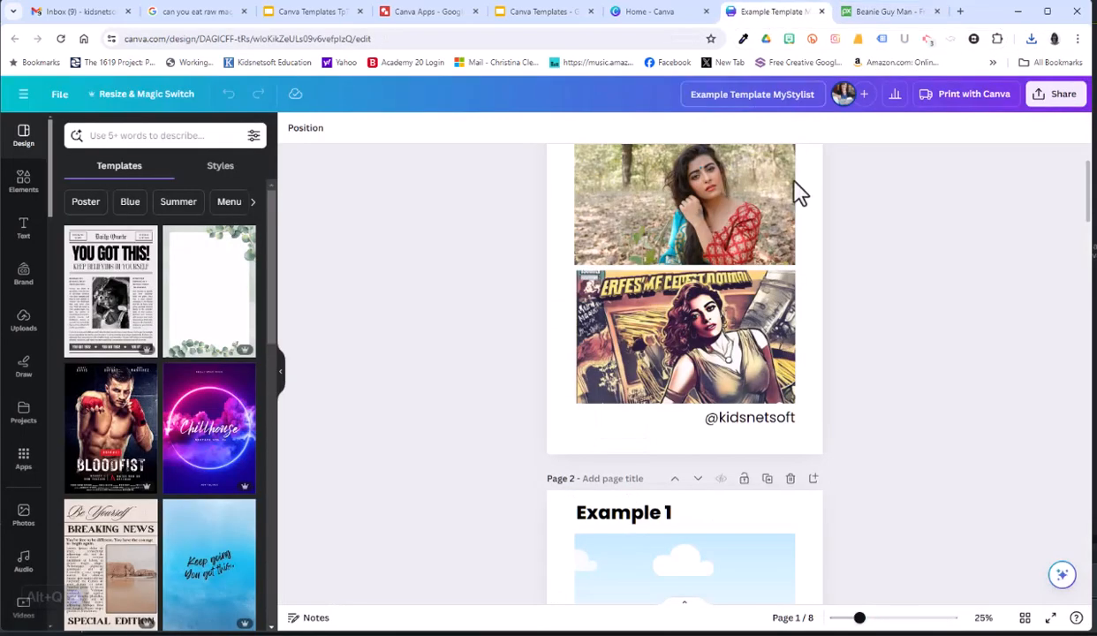
drag(1088, 194, 1087, 570)
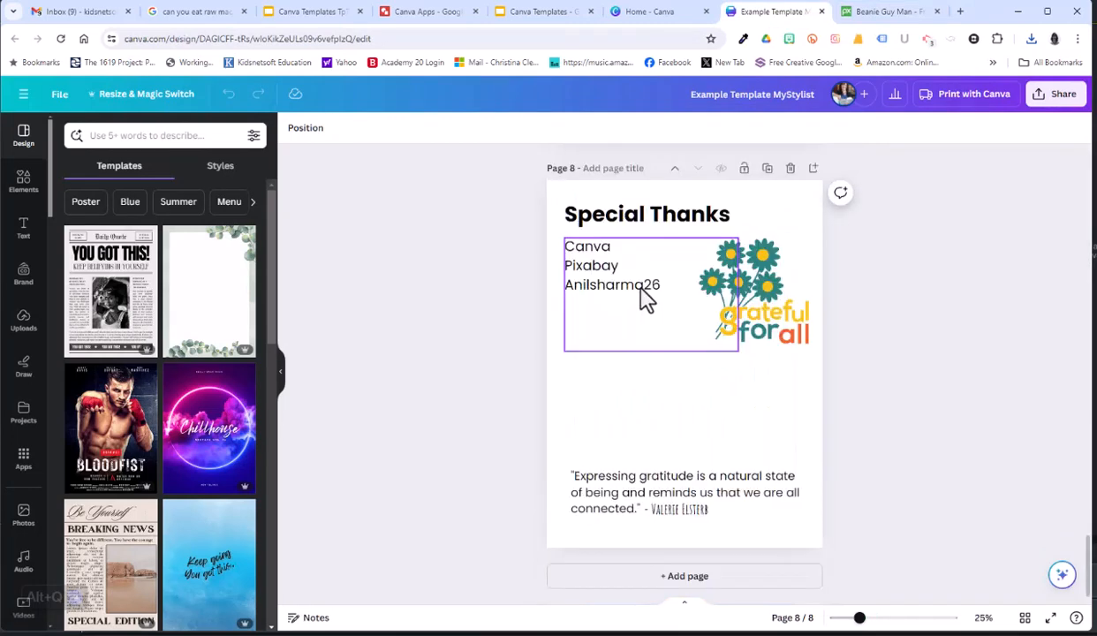
click(662, 283)
click(666, 284)
key(Return)
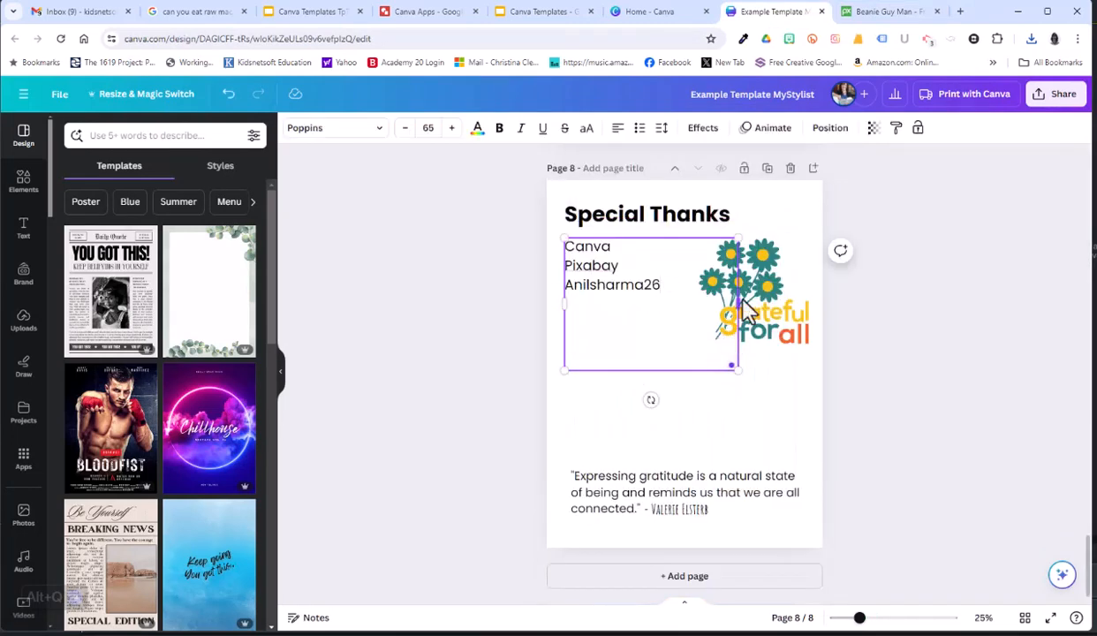
key(ctrl+v)
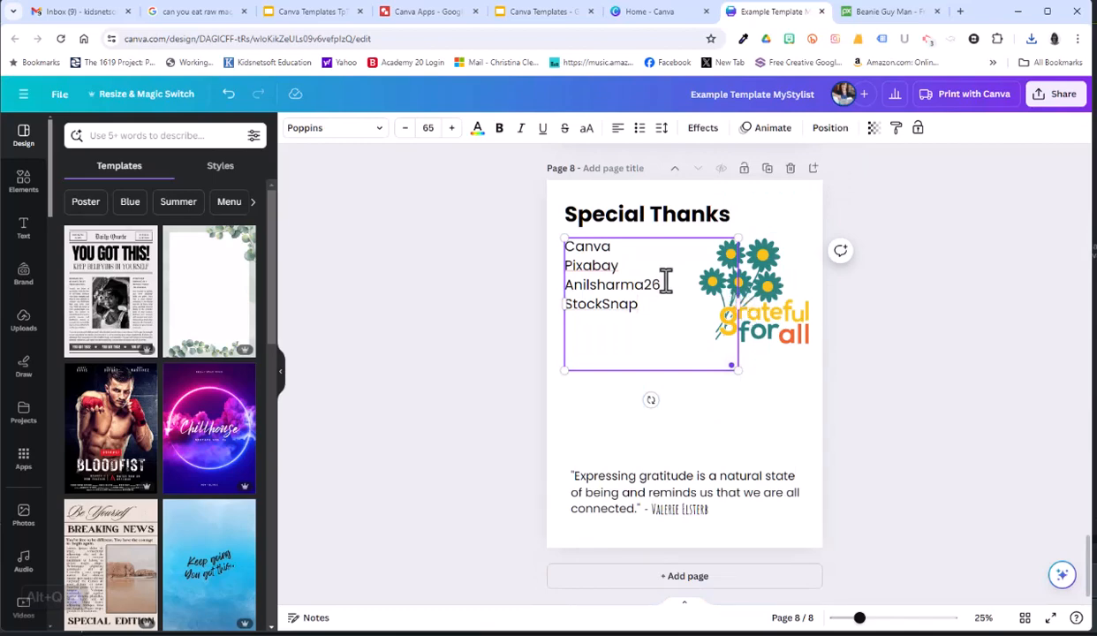
Return to the Example 1 page and upload the downloaded photo of the bearded man to the design's image uploads.
scroll(926, 412, up, 15)
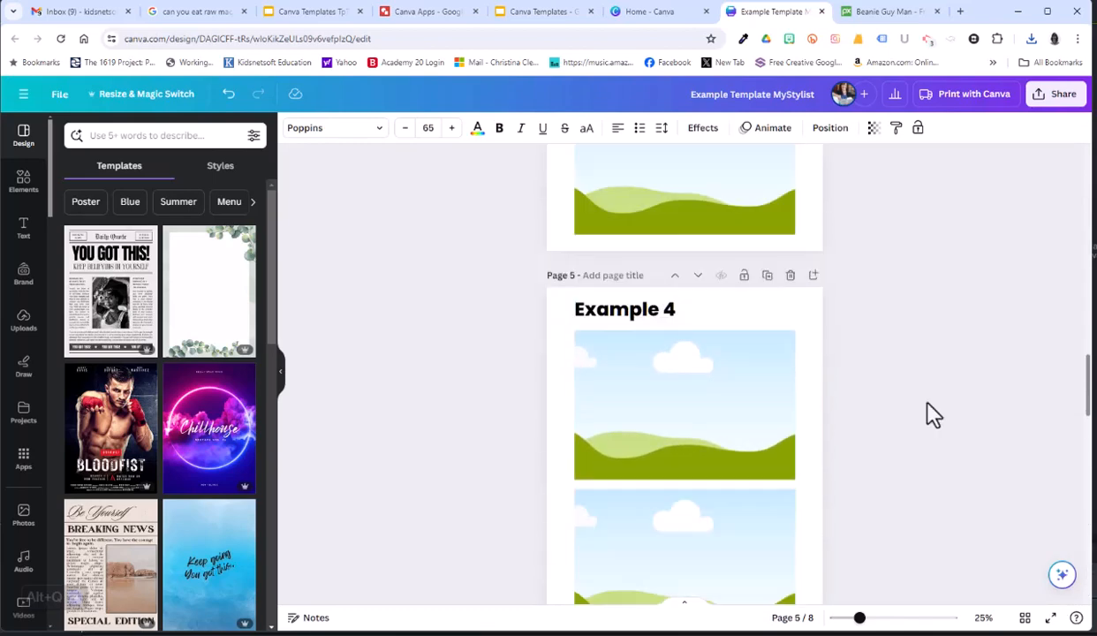
scroll(926, 411, up, 10)
scroll(926, 412, down, 18)
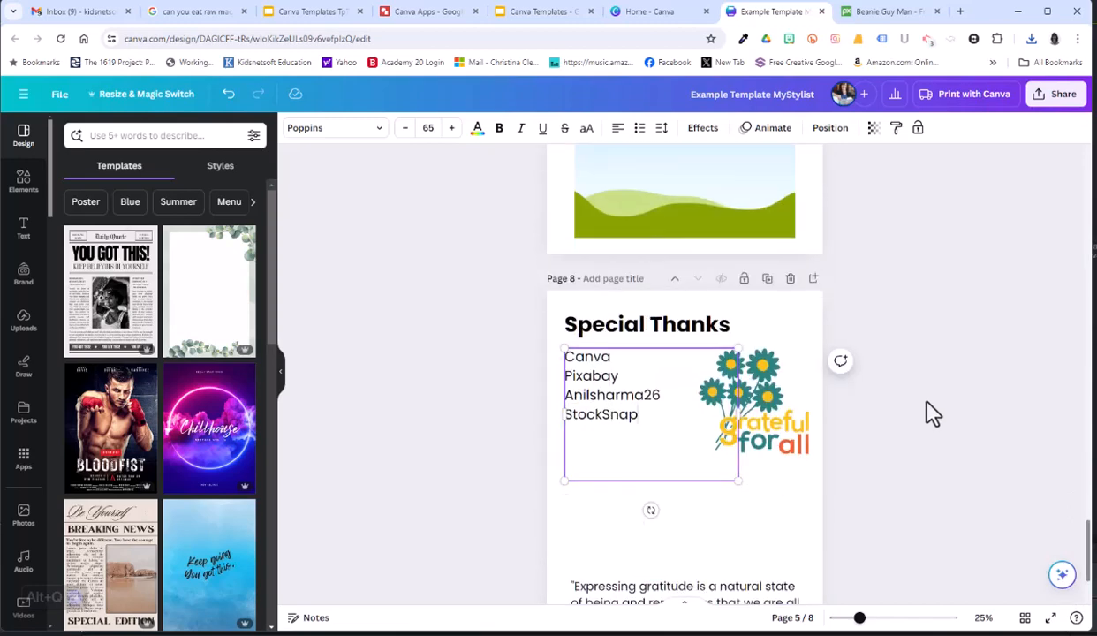
scroll(926, 412, up, 4)
scroll(927, 399, up, 9)
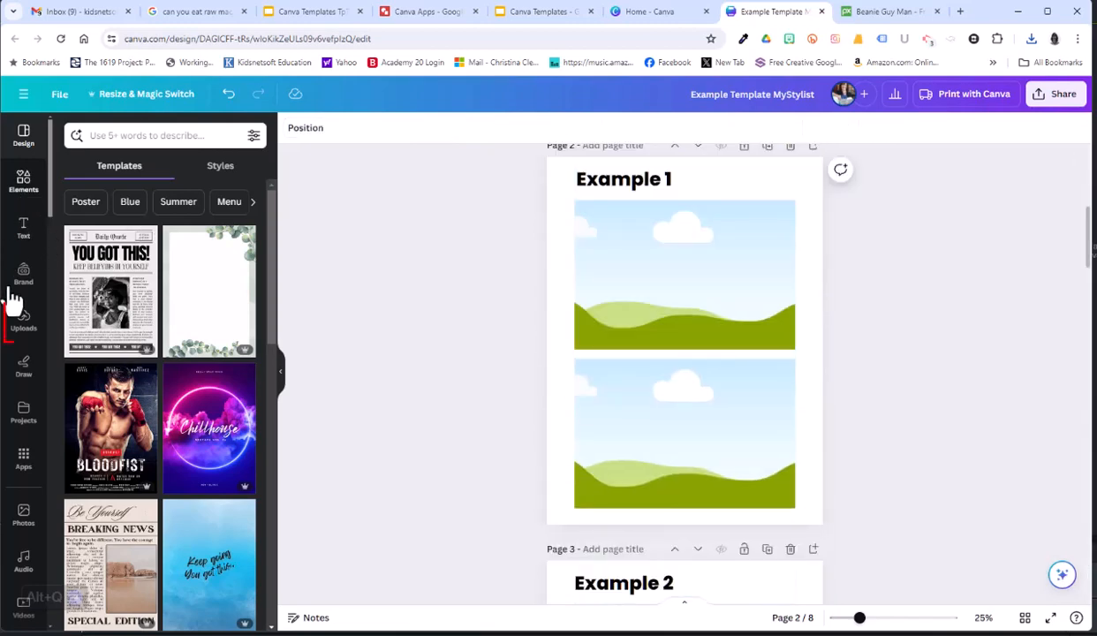
click(24, 325)
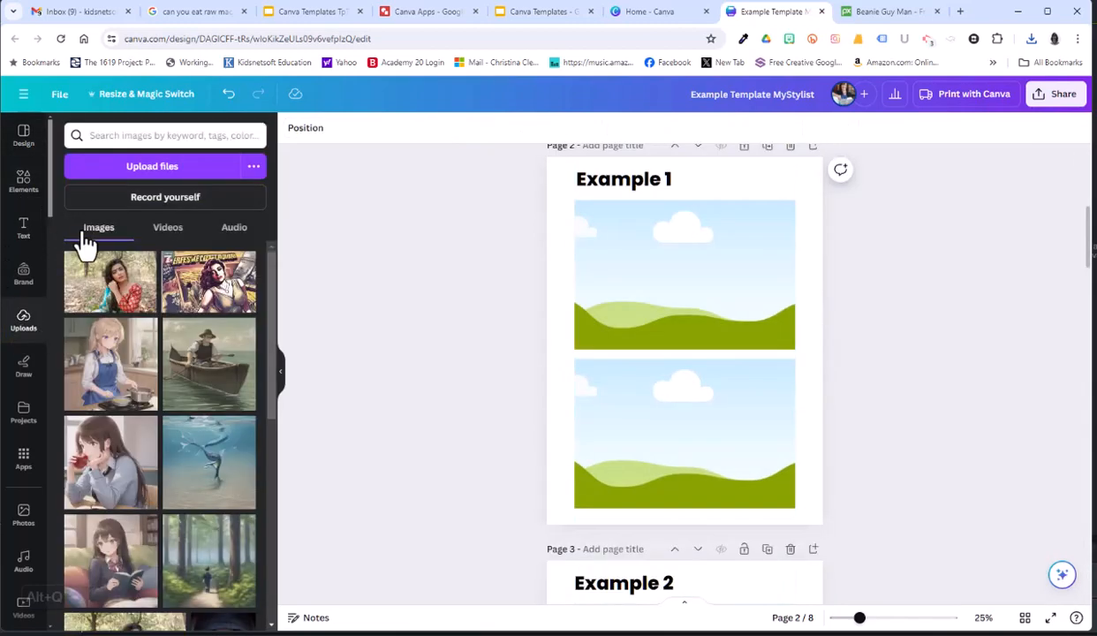
click(130, 168)
double_click(203, 190)
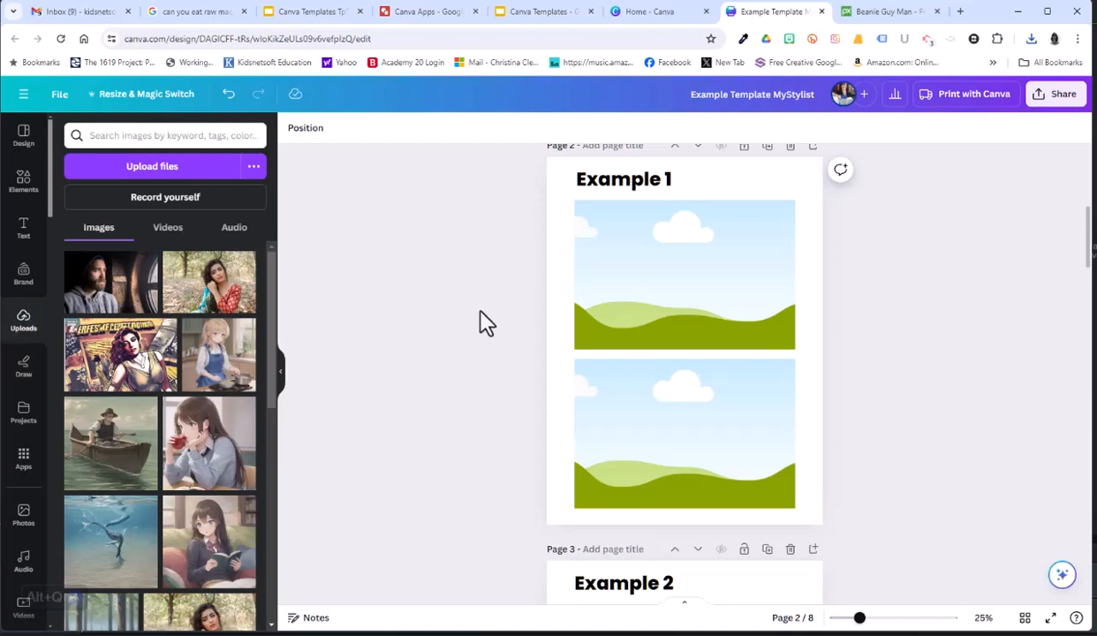
Fill both picture frames on the Example 1 page with the bearded man photo and select the lower copy.
drag(102, 292, 583, 261)
drag(111, 293, 601, 424)
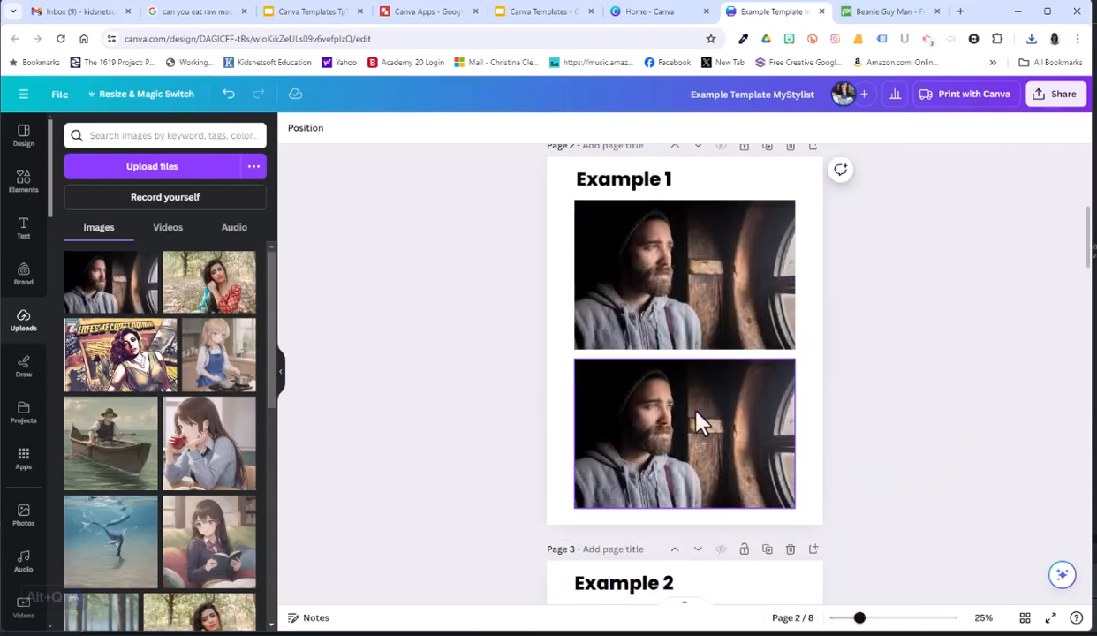
click(669, 419)
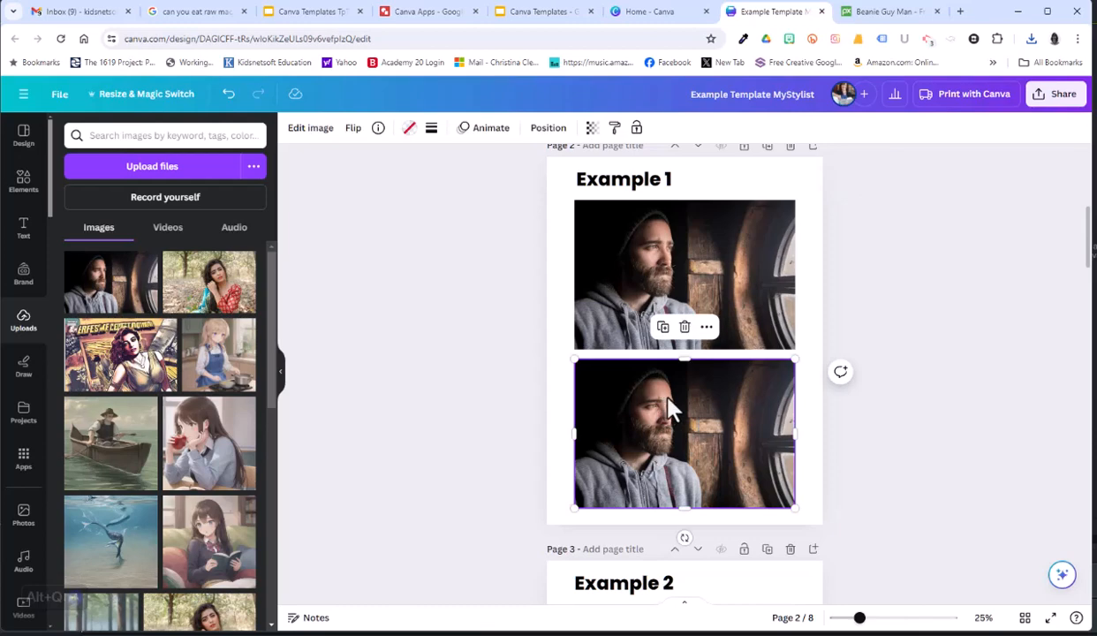
Search the Canva apps for "mystylist" and open the MyStylist app.
click(24, 474)
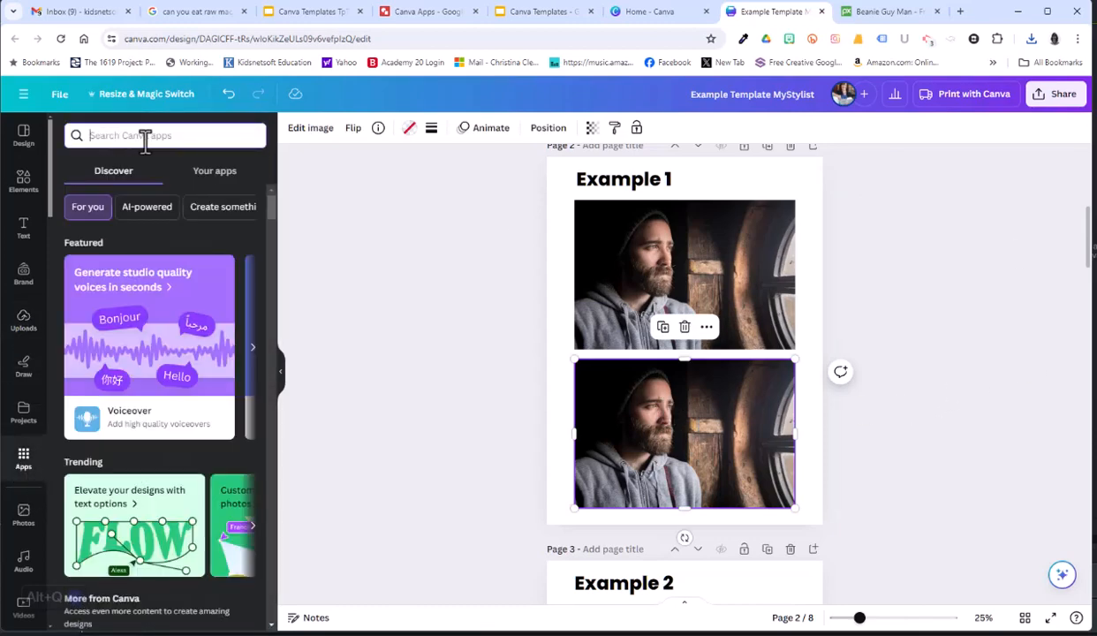
text(mystylist)
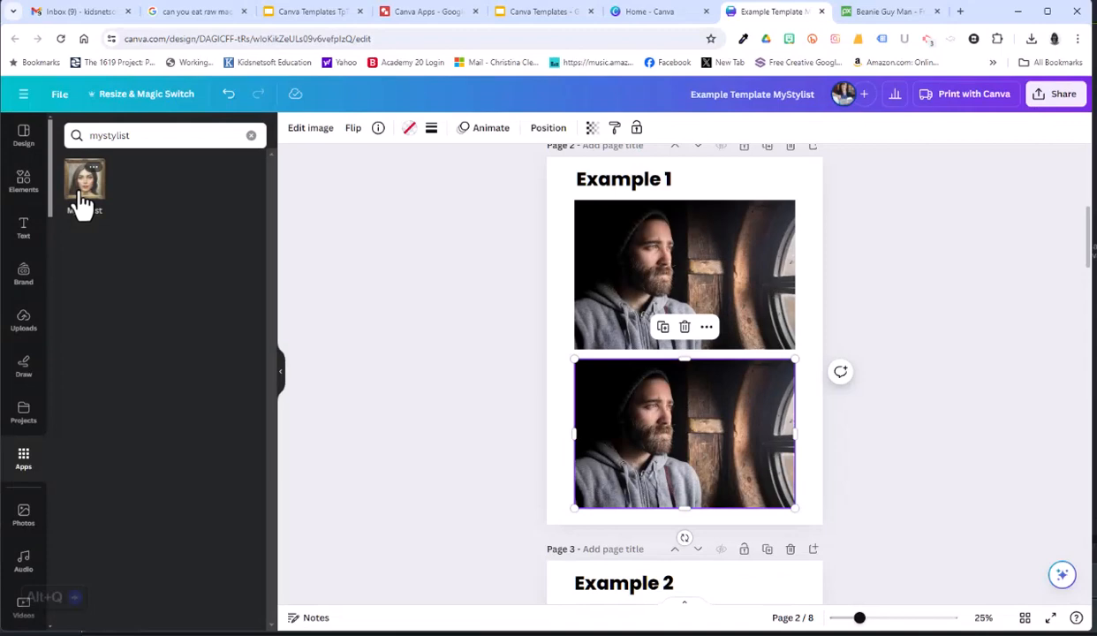
click(82, 203)
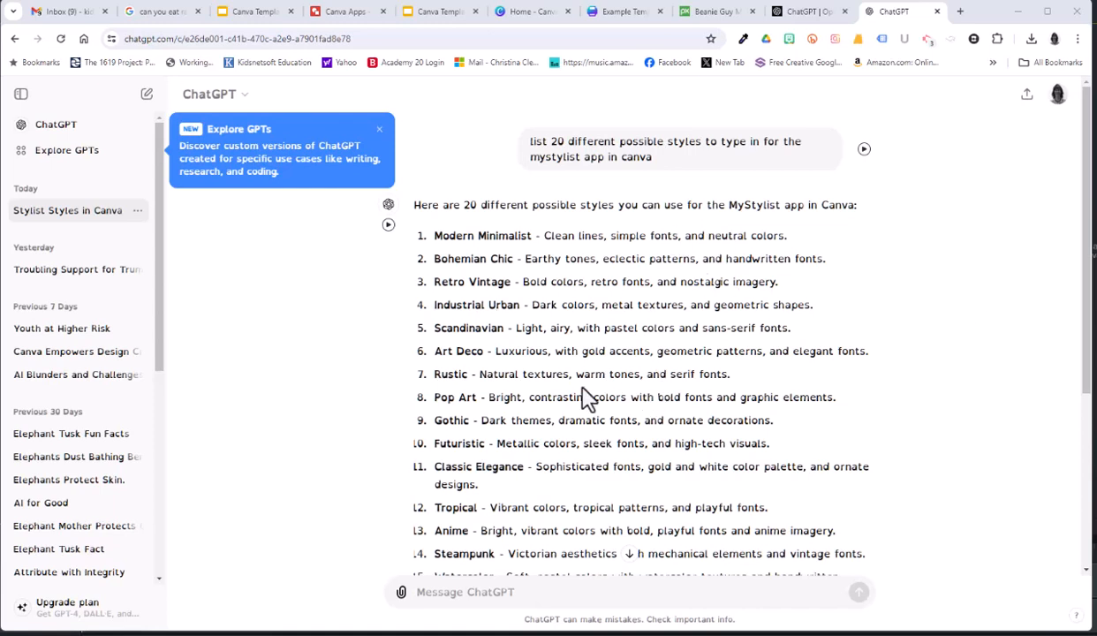
Copy the style name "Bohemian Chic" from ChatGPT's list of MyStylist styles.
double_click(500, 259)
drag(500, 259, 428, 277)
right_click(446, 271)
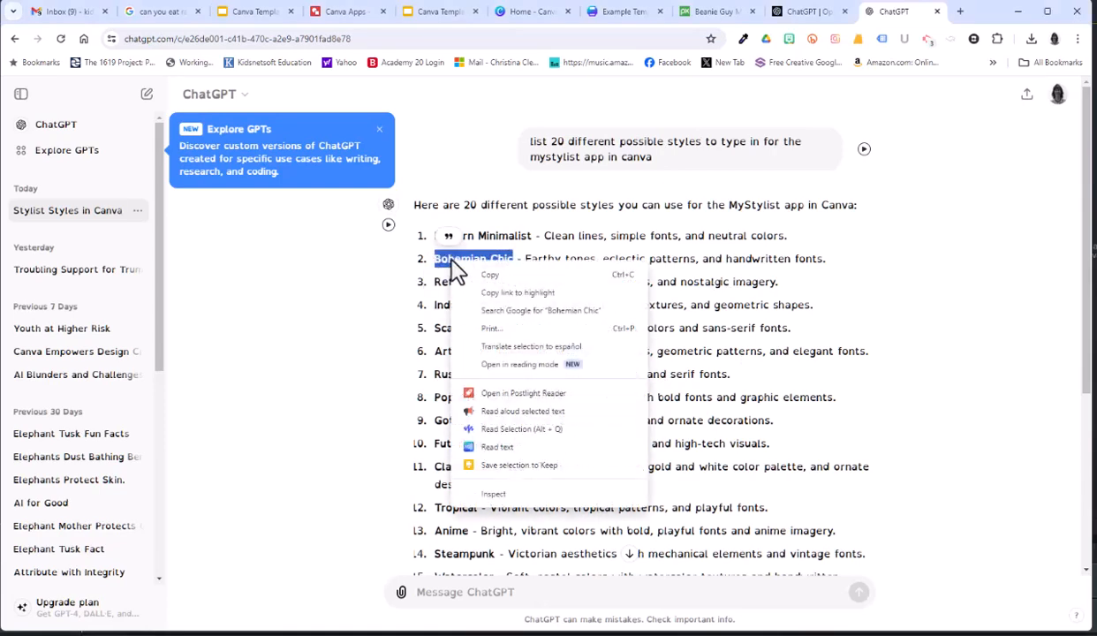
click(501, 271)
Back in Canva, generate a MyStylist image from the selected photo with the style "Bohemian Chic".
click(645, 13)
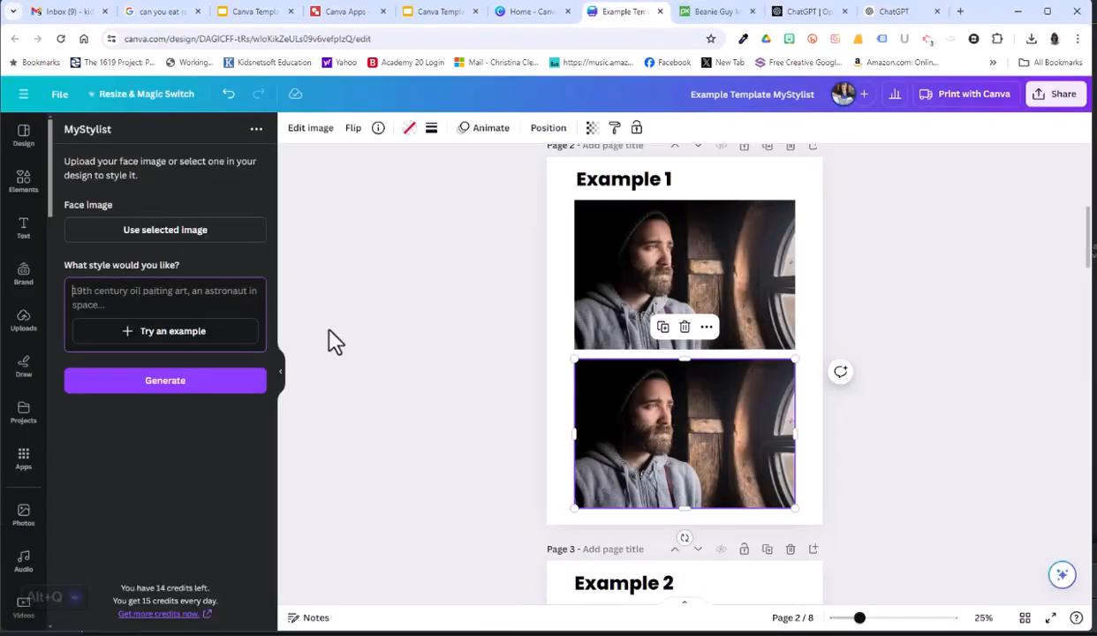
right_click(137, 301)
click(220, 422)
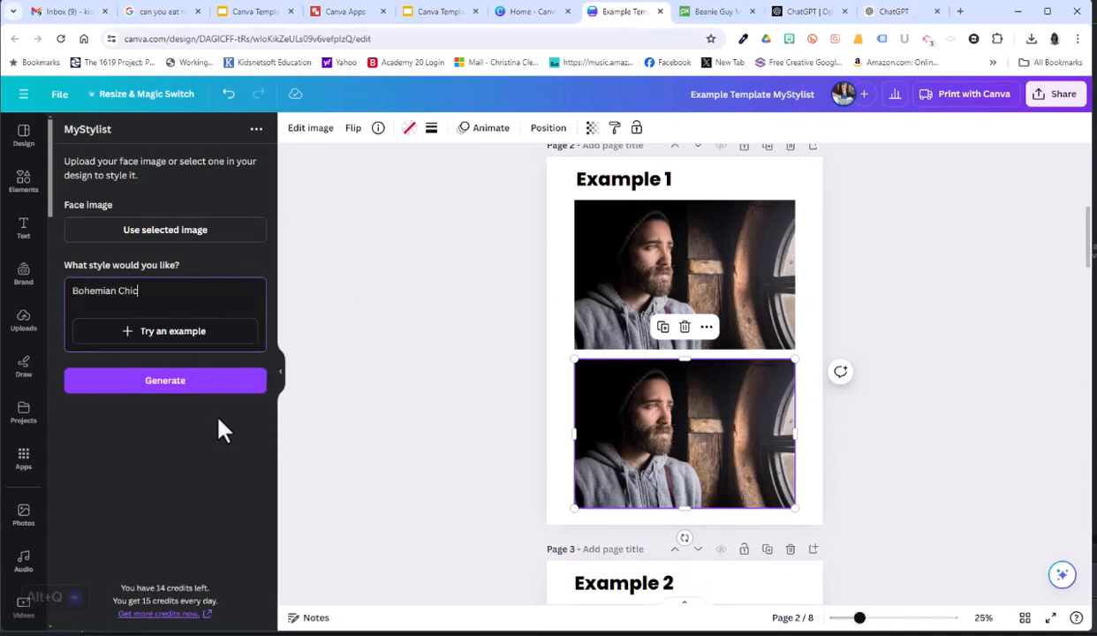
click(165, 230)
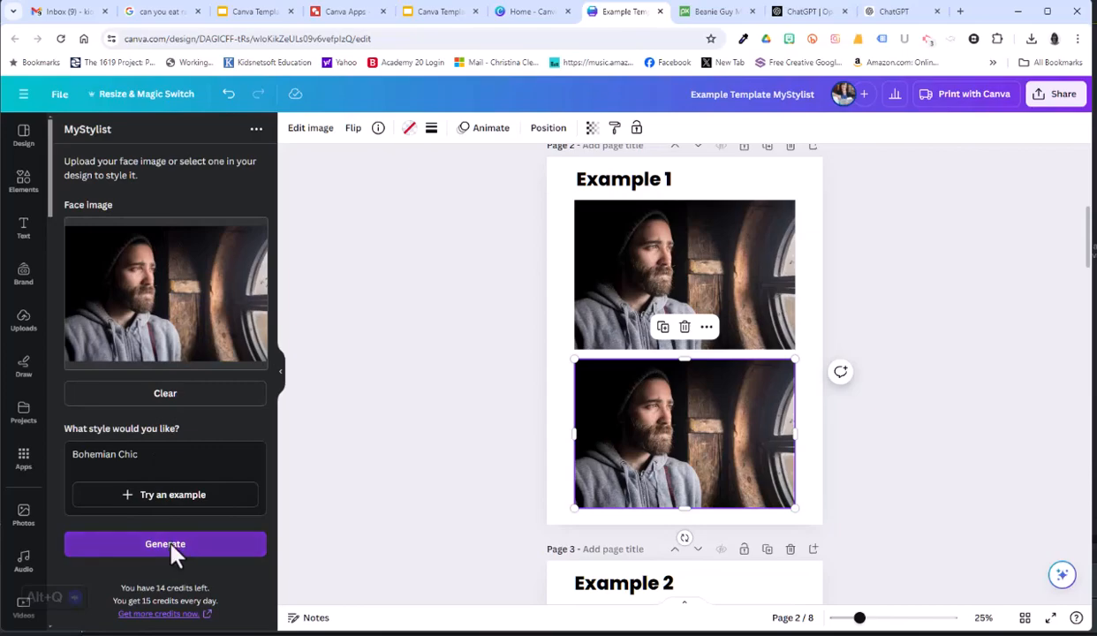
click(173, 546)
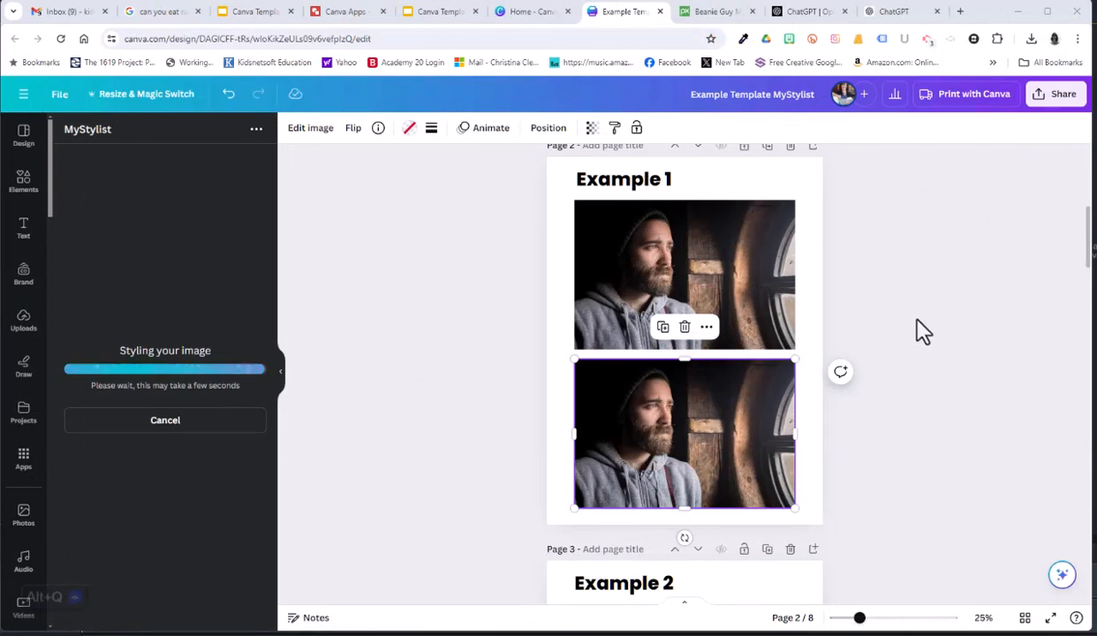
Switch to Pixabay and search its photos for "child".
click(712, 12)
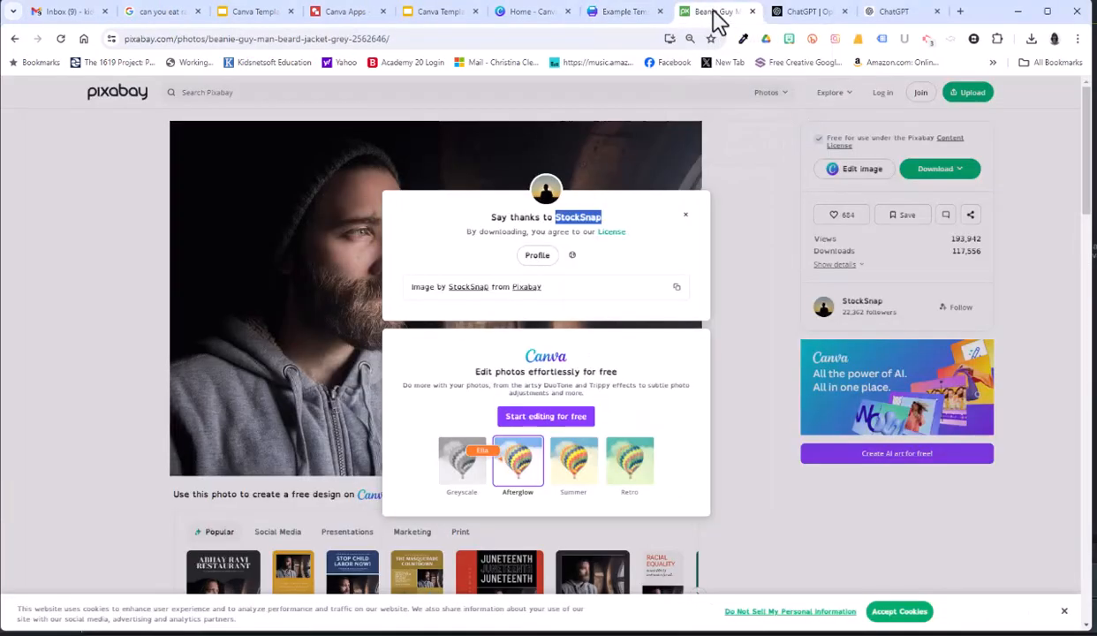
click(196, 94)
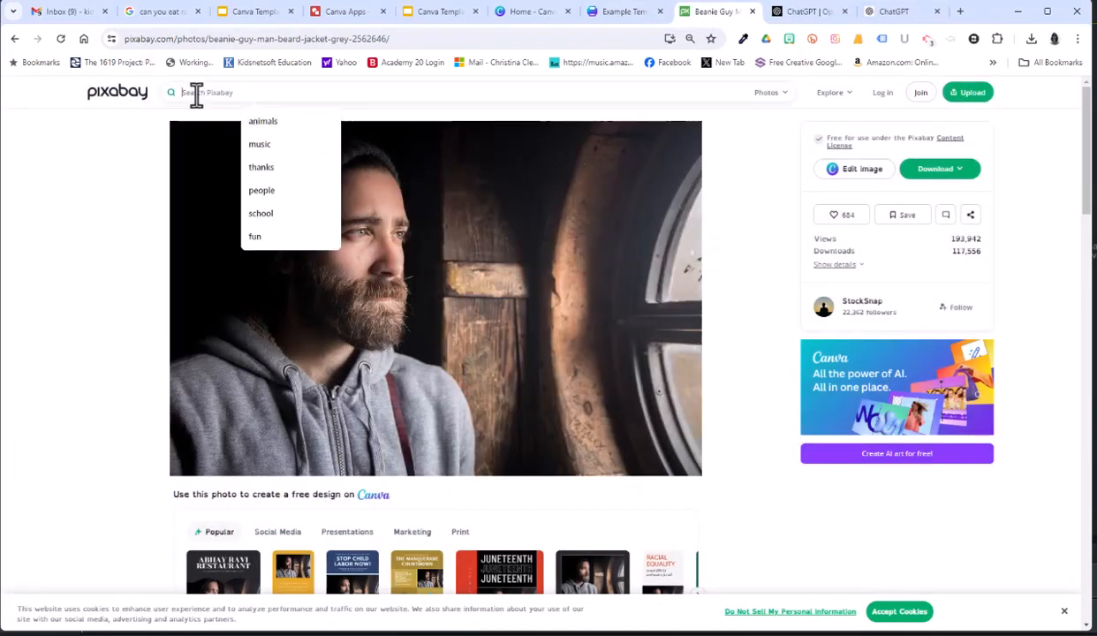
text(child)
key(Return)
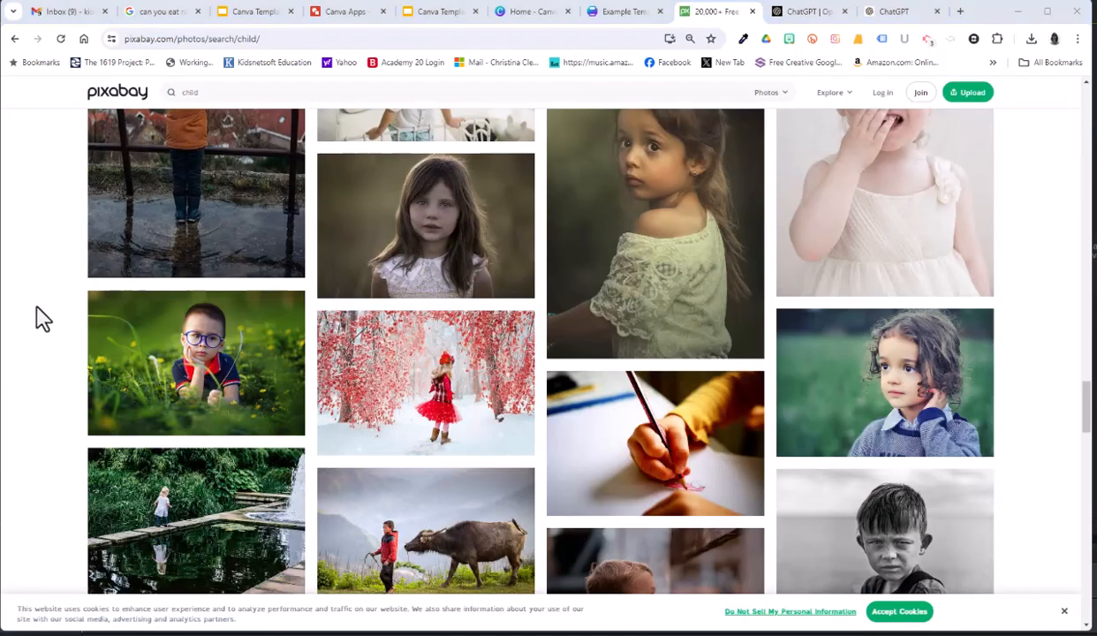
Open the photo of the boy with blue glasses lying in the grass and download it at 1280×854.
click(201, 359)
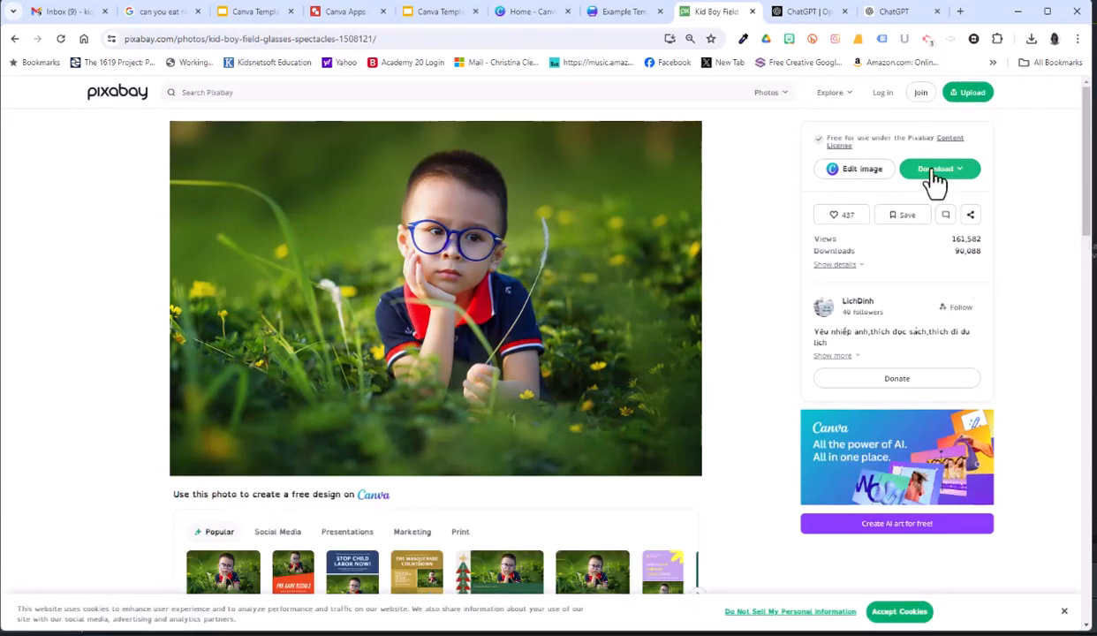
click(937, 168)
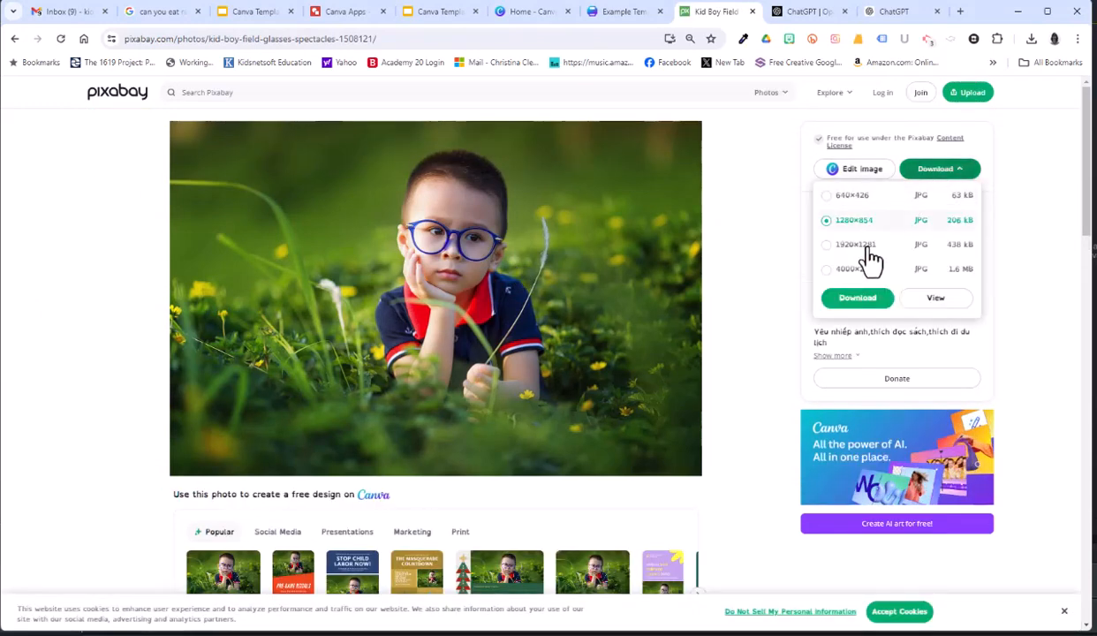
click(855, 299)
Copy the contributor's name from the thank-you message for the boy photo.
double_click(576, 218)
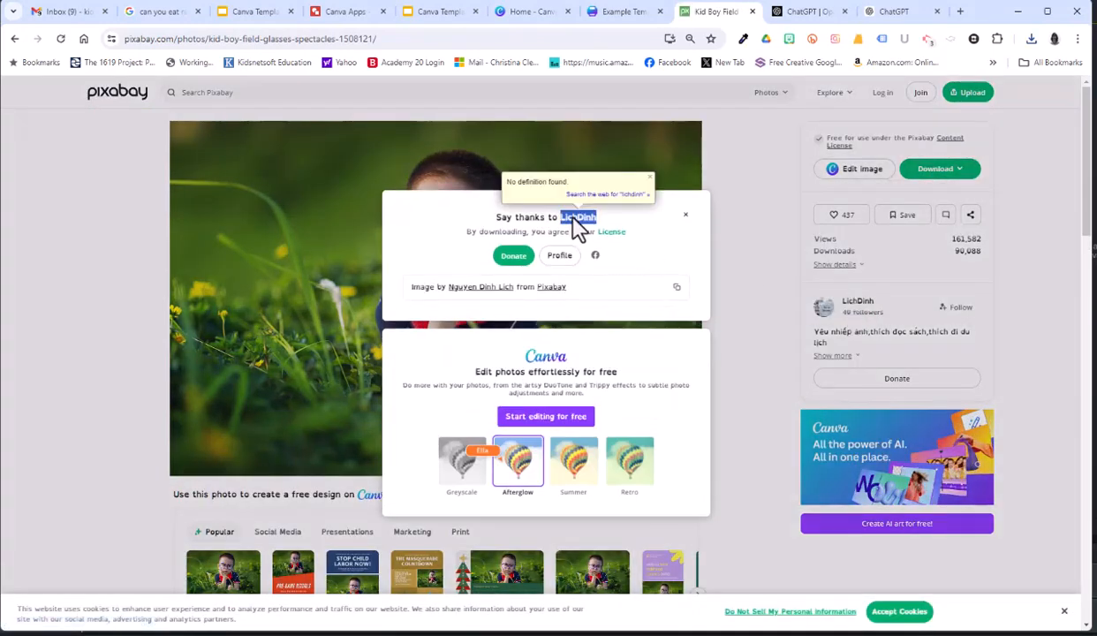
right_click(573, 219)
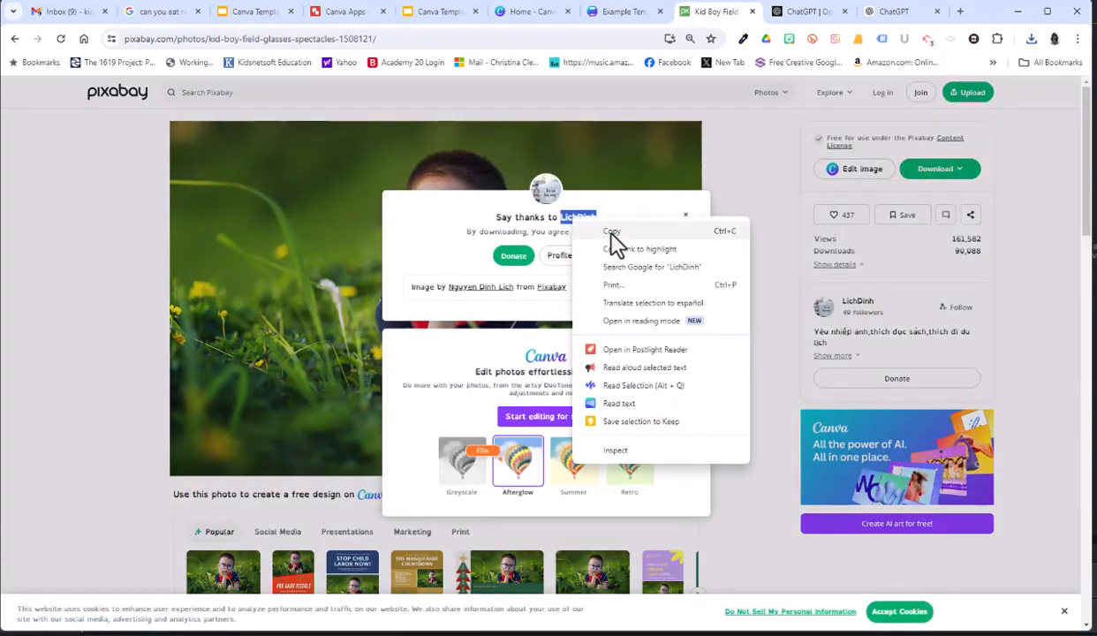
click(612, 232)
Switch to Canva and place the generated Bohemian Chic image in the lower frame on the Example 1 page.
click(624, 12)
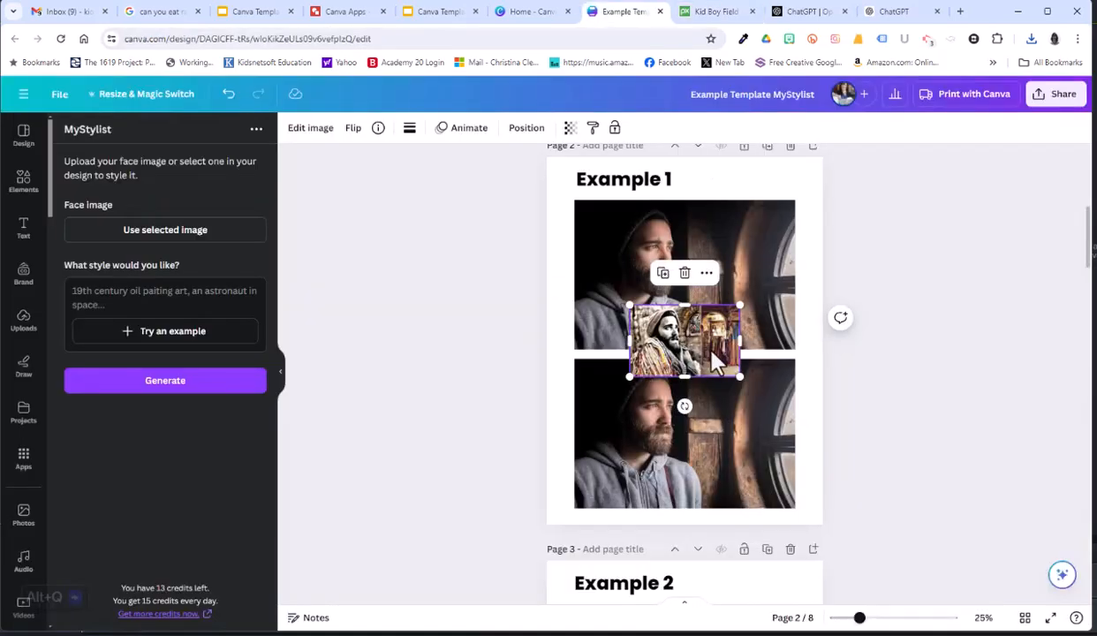
drag(668, 340, 664, 389)
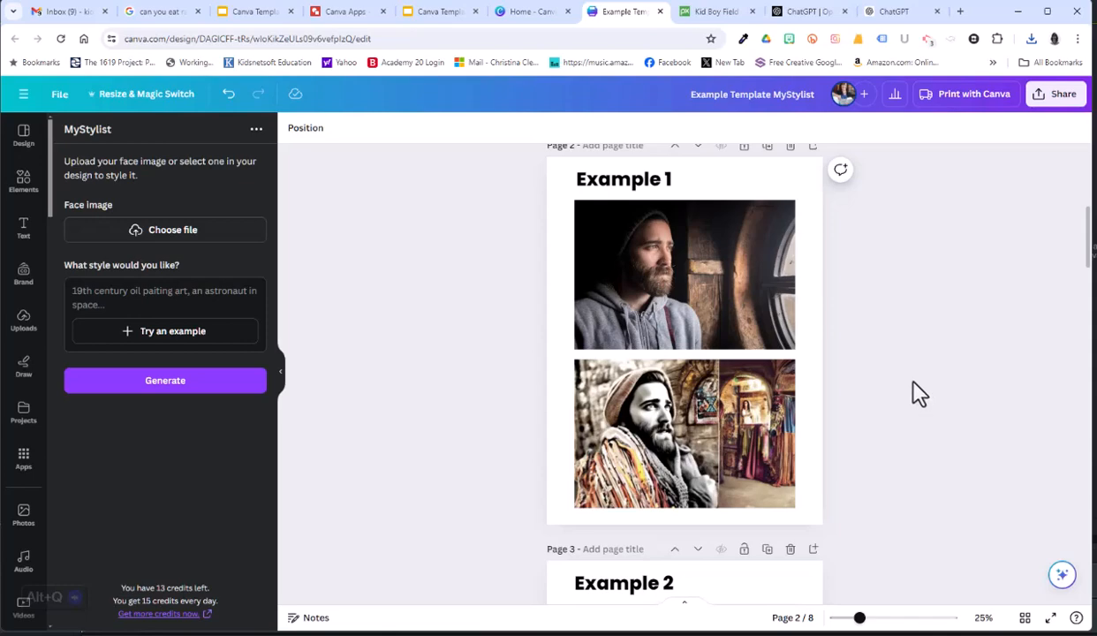
Add the boy photo contributor's name below StockSnap in the Special Thanks list and return to the Example 2 page.
drag(1087, 237, 1035, 545)
click(676, 512)
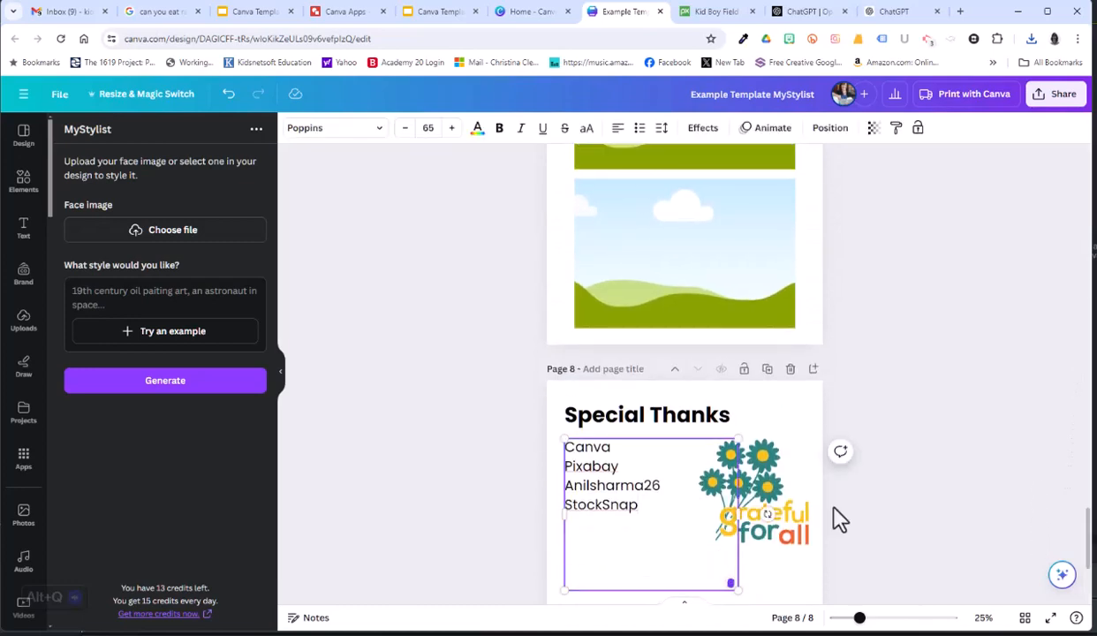
key(Return)
text(LichDinh)
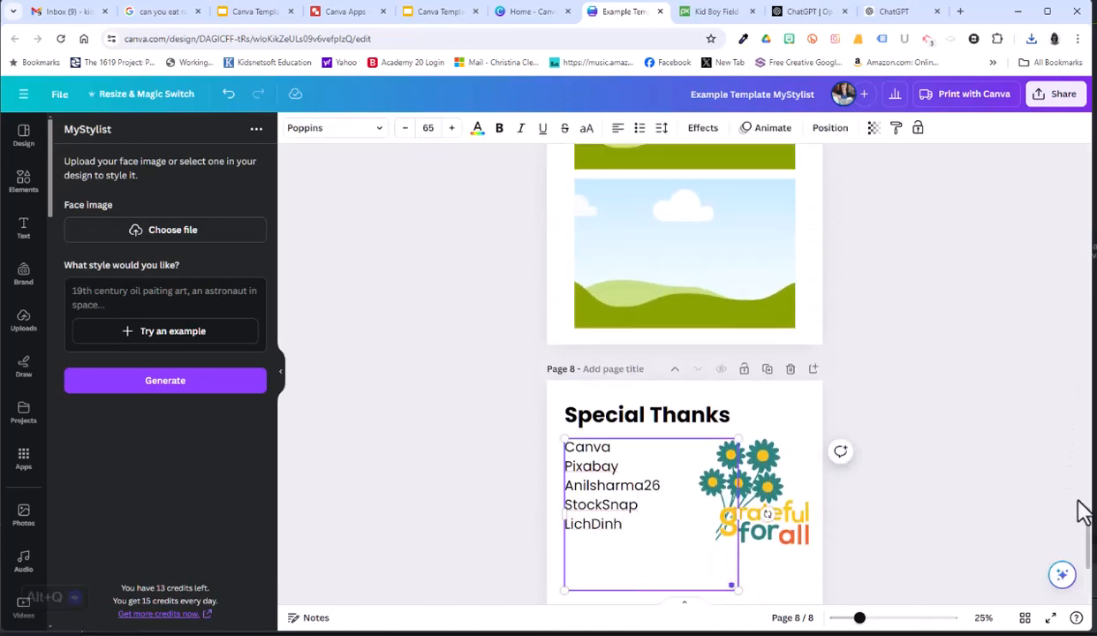
drag(1088, 534, 1051, 237)
scroll(828, 419, down, 1)
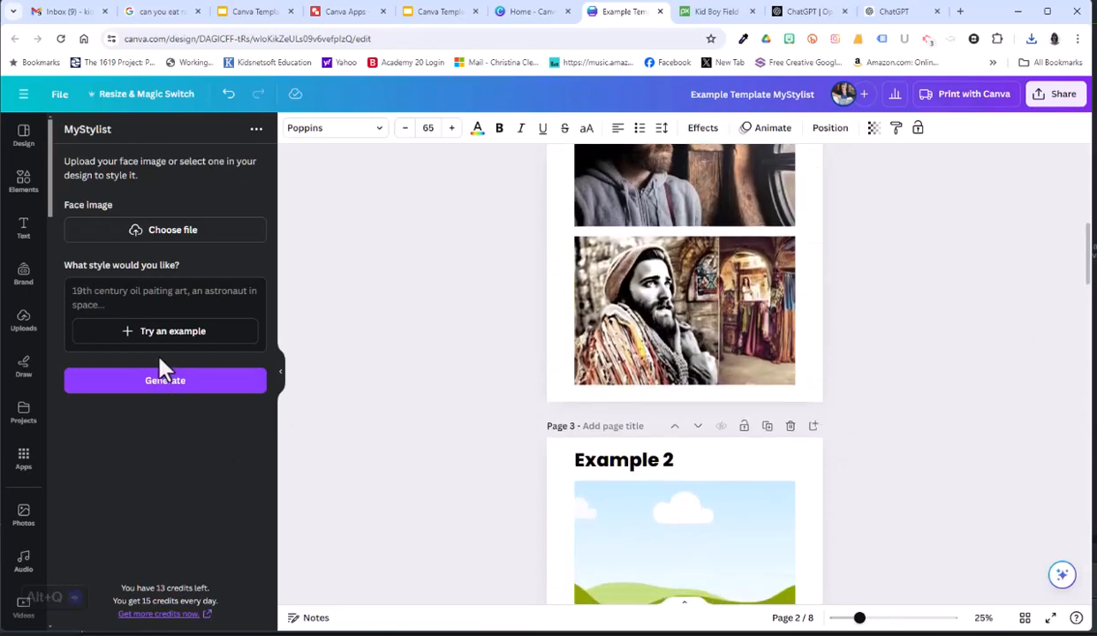
Load kid-1508121_1280 as the MyStylist face image, and copy the style name Futuristic from the list in ChatGPT.
click(137, 235)
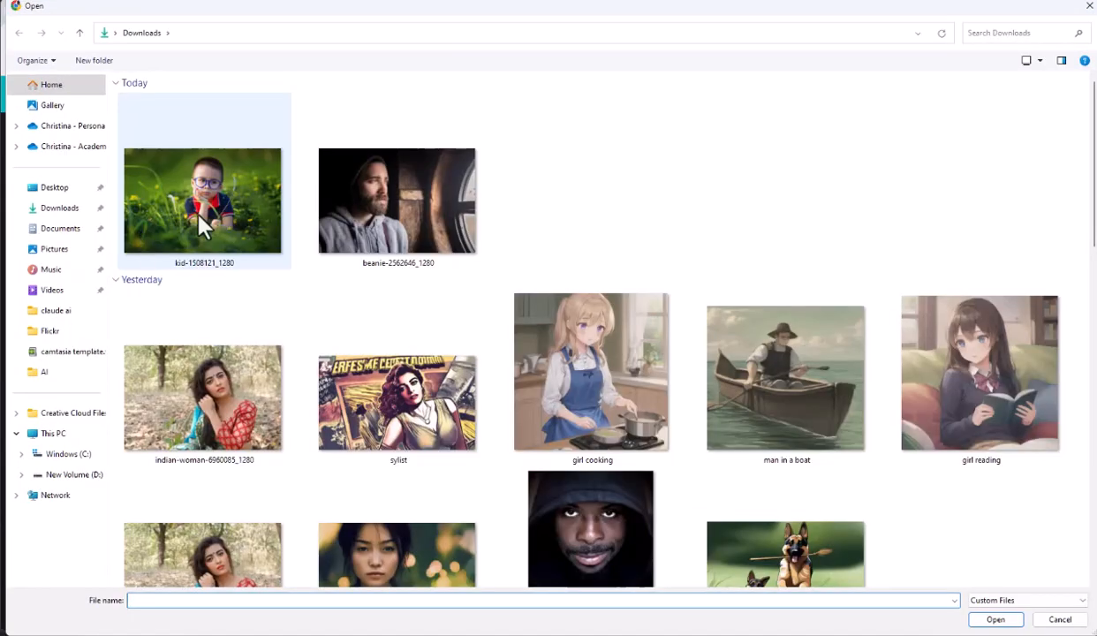
double_click(196, 212)
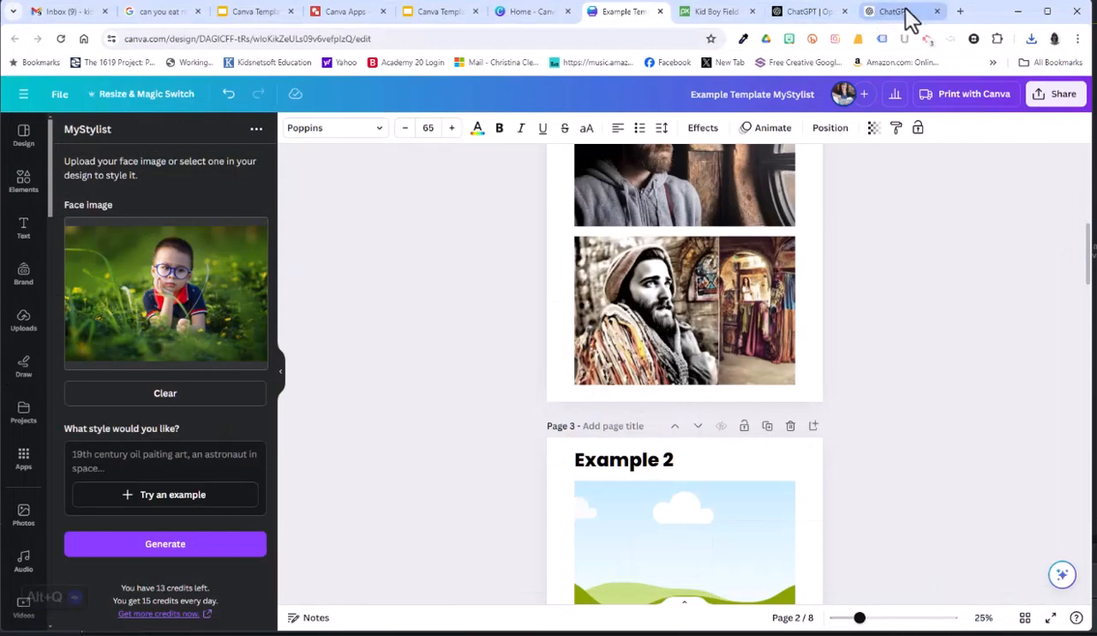
click(888, 16)
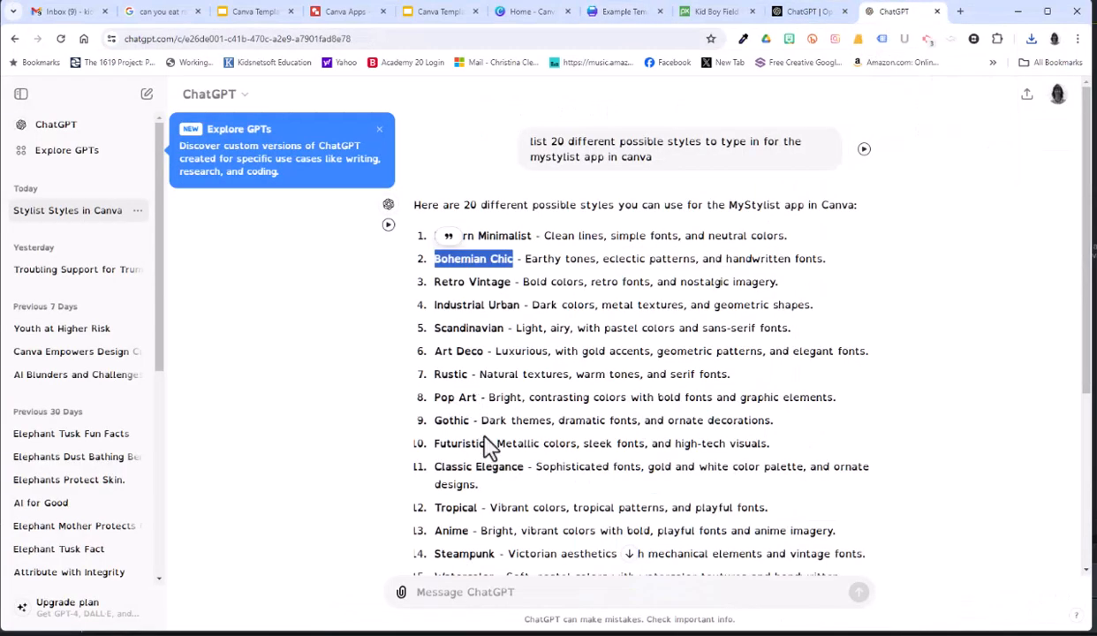
drag(484, 442, 438, 447)
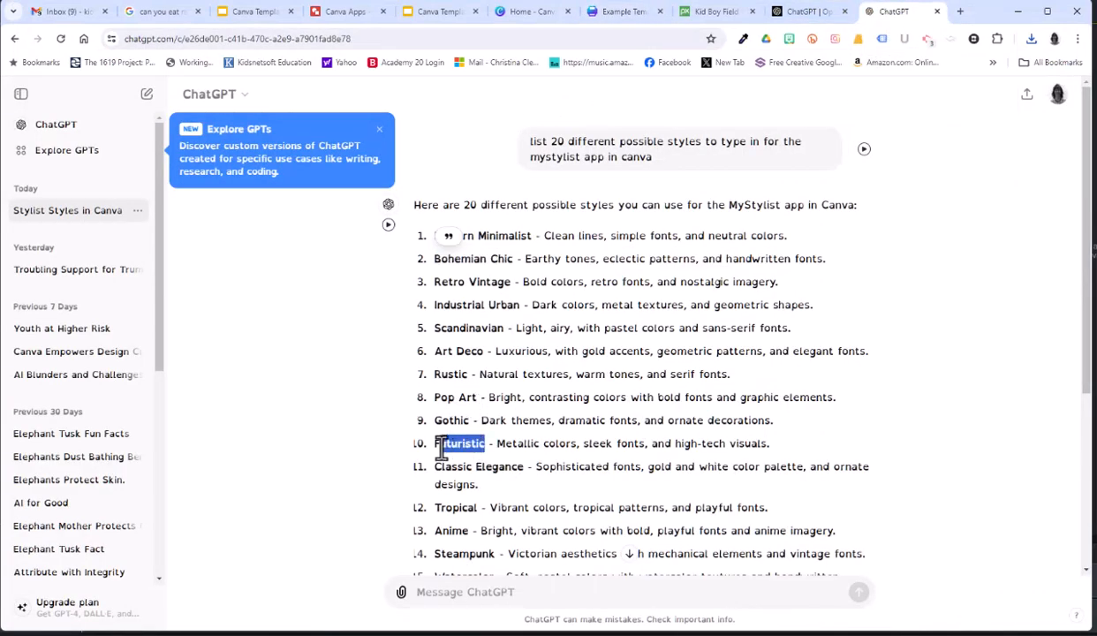
right_click(444, 448)
click(495, 217)
Switch back to Canva, enter Futuristic as the MyStylist style and generate the image.
click(623, 10)
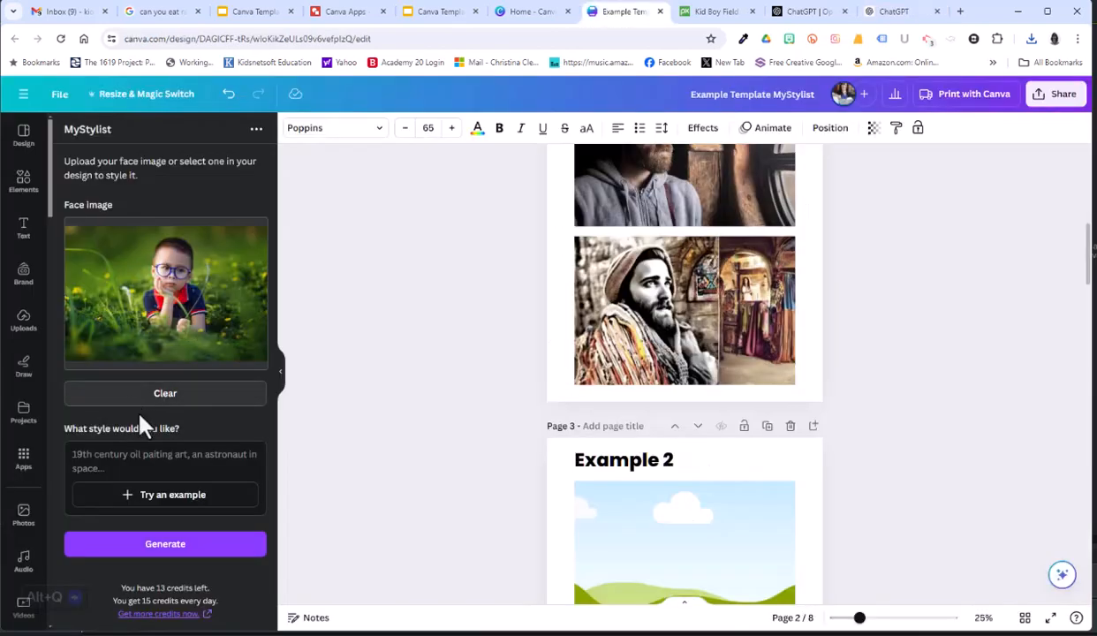
click(128, 464)
right_click(128, 464)
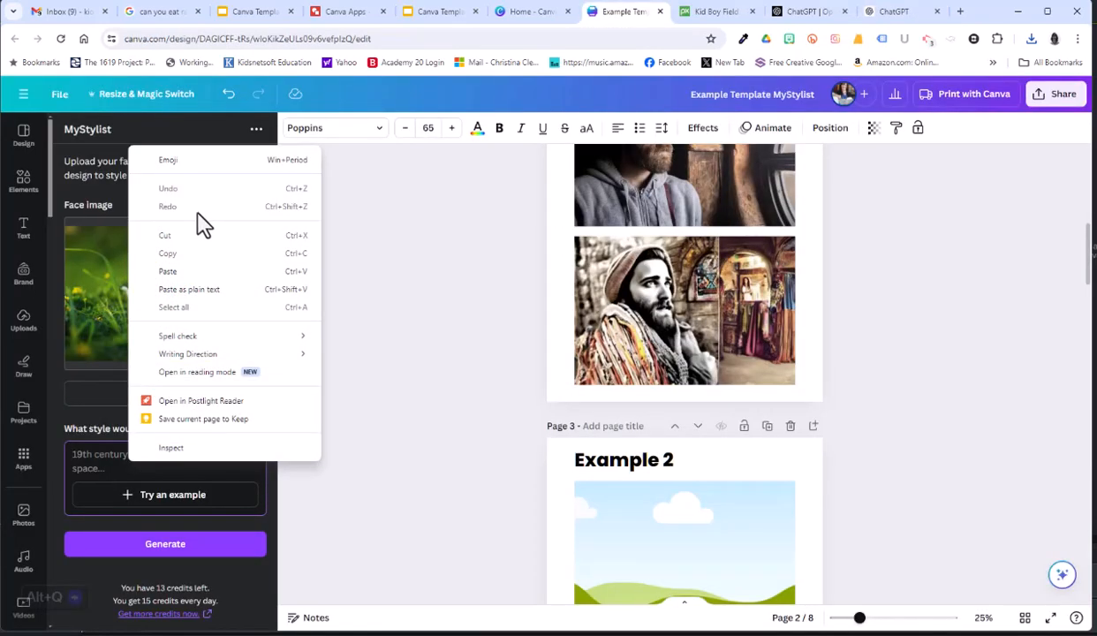
click(186, 269)
click(164, 546)
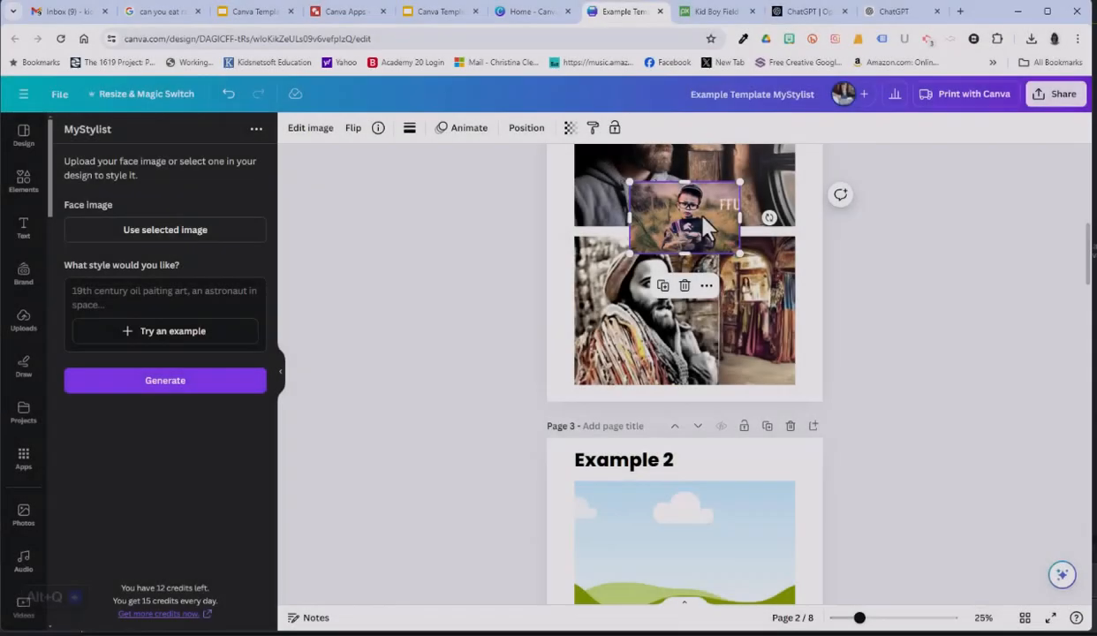
Place the generated Futuristic image in the upper frame on the Example 2 page.
drag(680, 208, 716, 521)
scroll(867, 499, down, 3)
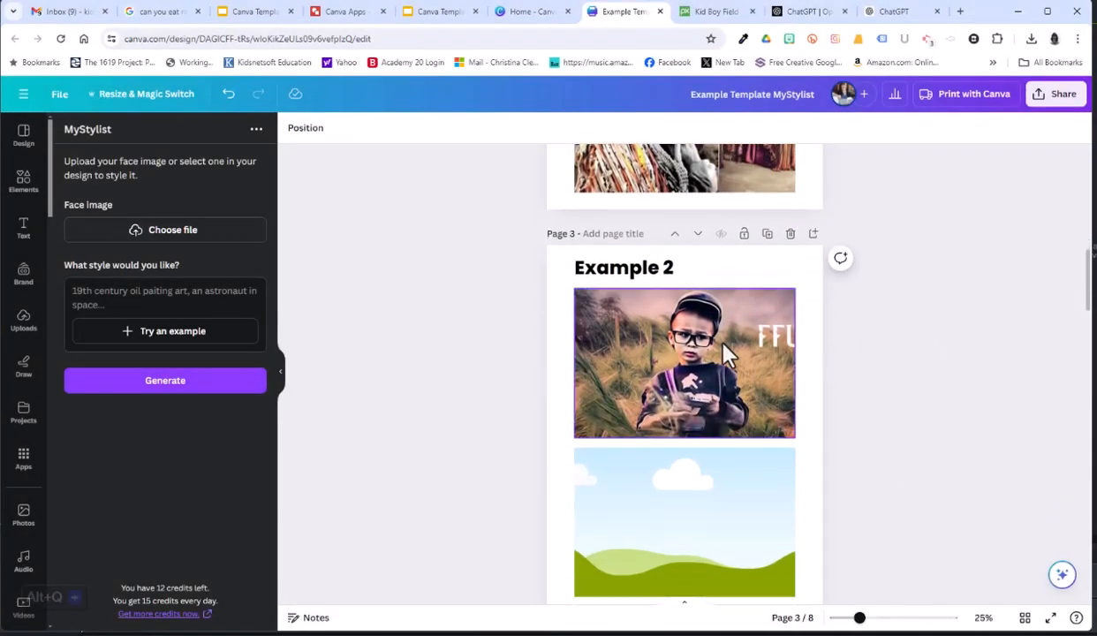
scroll(672, 407, up, 2)
scroll(656, 372, down, 2)
Copy the Futuristic image from the upper frame on the Example 2 page and paste it into the lower frame.
click(656, 372)
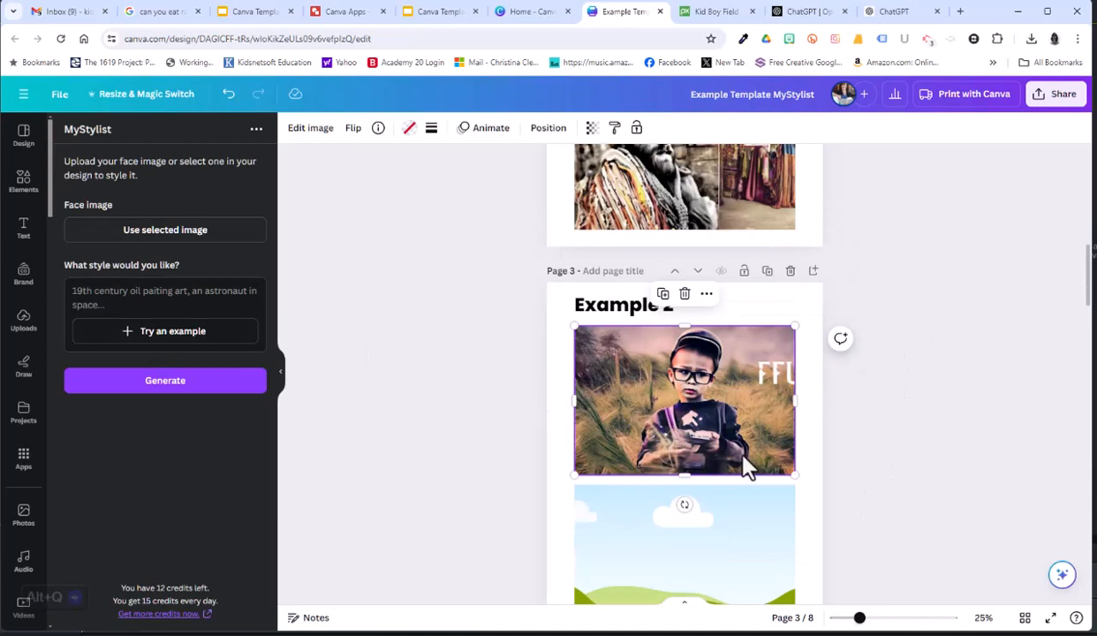
right_click(688, 413)
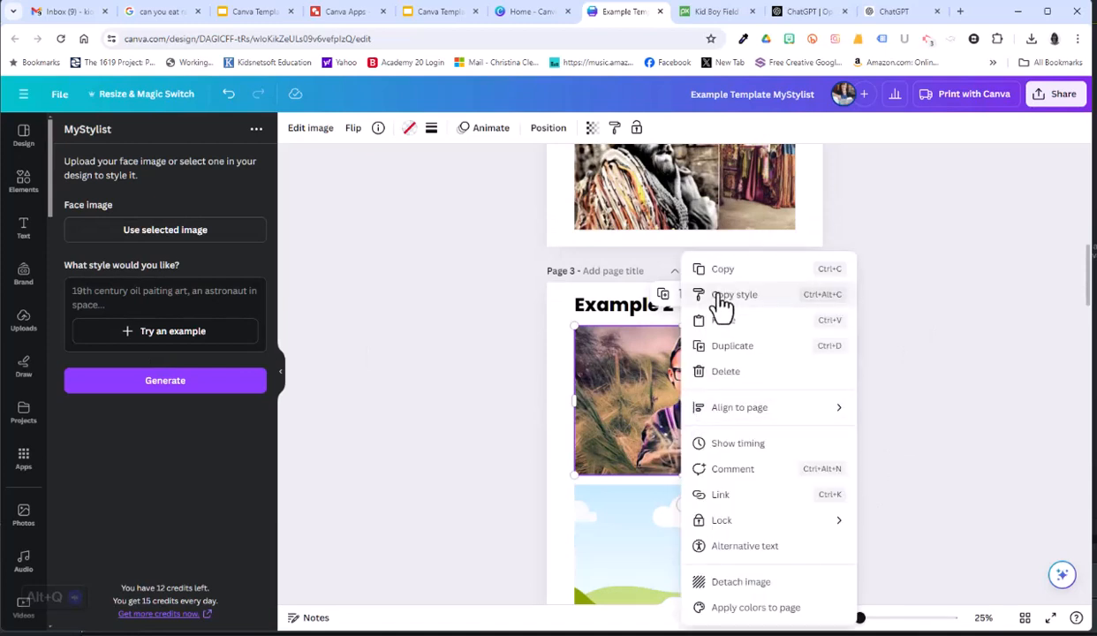
click(720, 264)
right_click(821, 488)
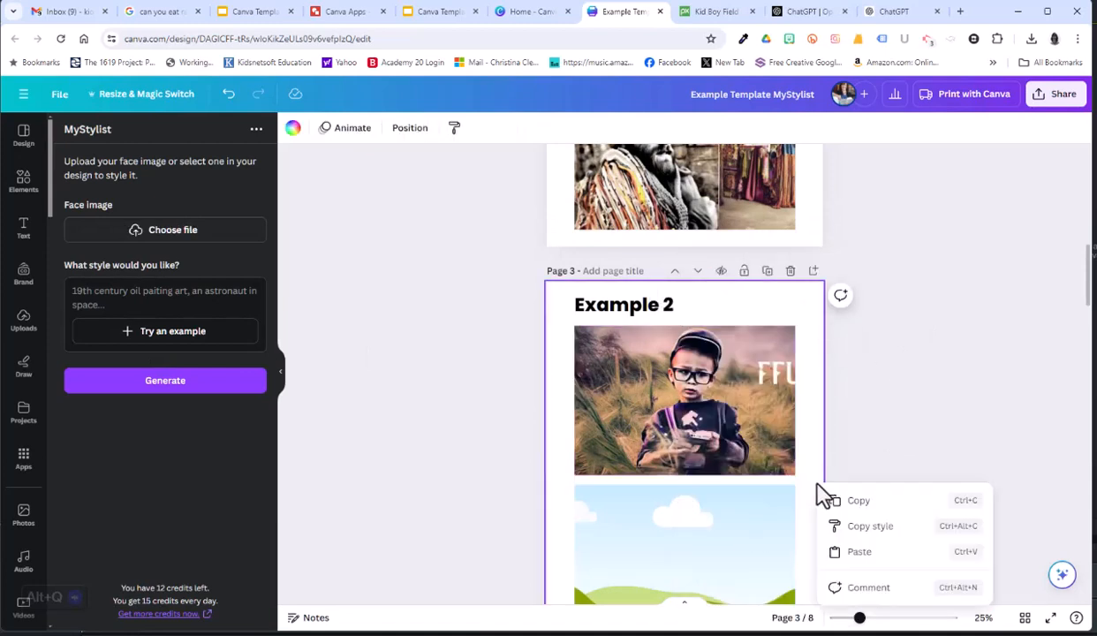
click(868, 556)
scroll(884, 459, down, 2)
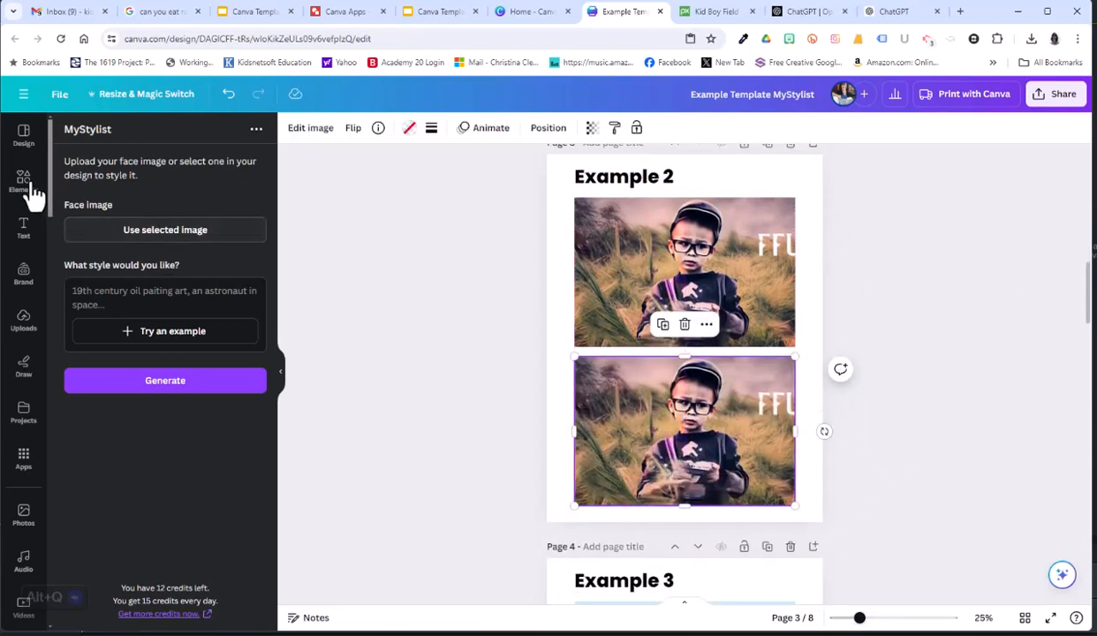
Upload the original photo of the boy with glasses and place it in the upper frame on the Example 2 page.
click(24, 320)
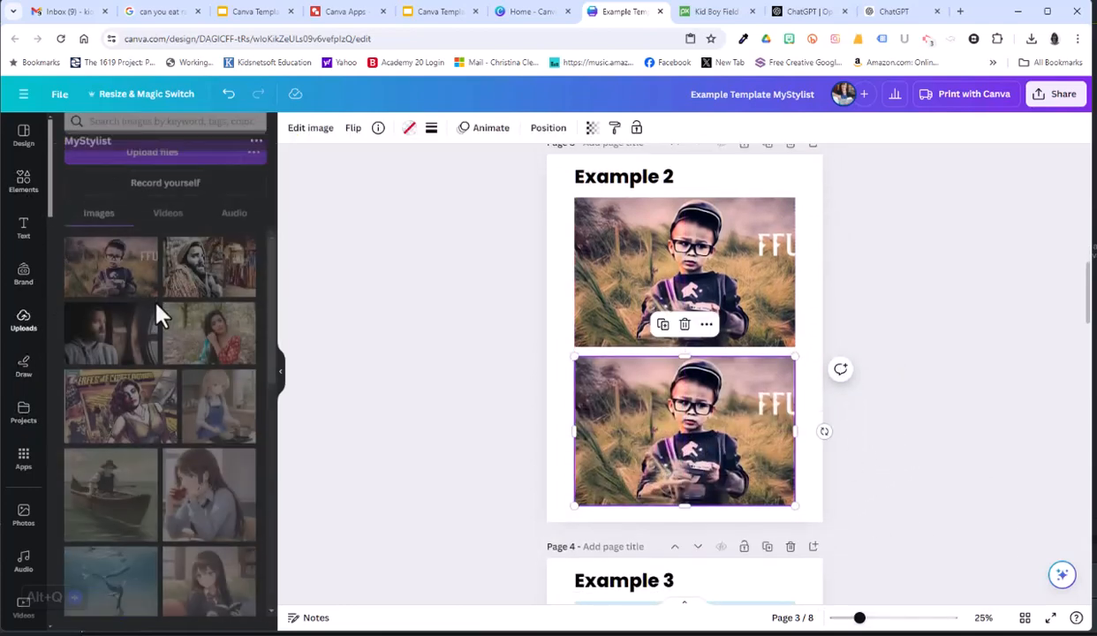
click(159, 168)
click(177, 210)
double_click(176, 209)
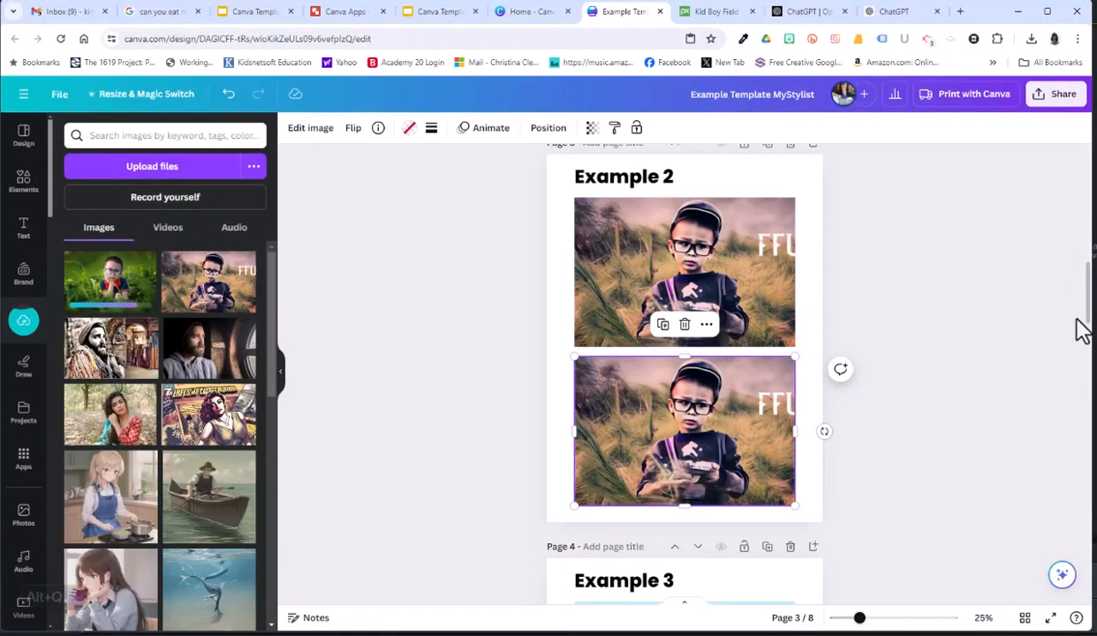
drag(123, 306, 793, 325)
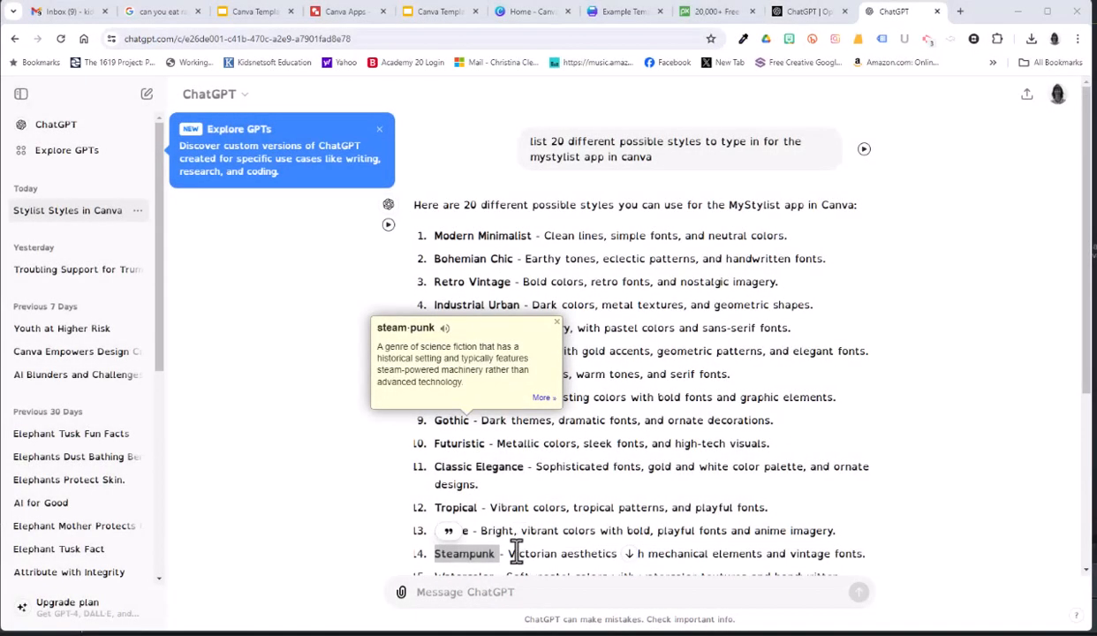
Switch to Canva and place the generated portrait of the girl in the lower frame on the Example 3 page.
click(623, 13)
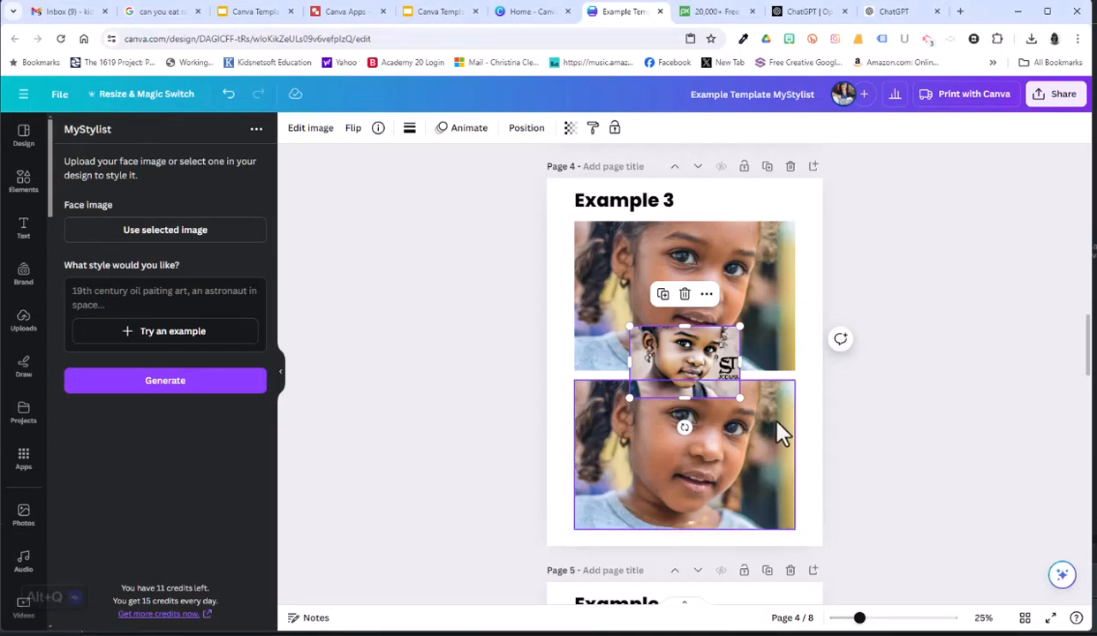
drag(675, 341, 705, 420)
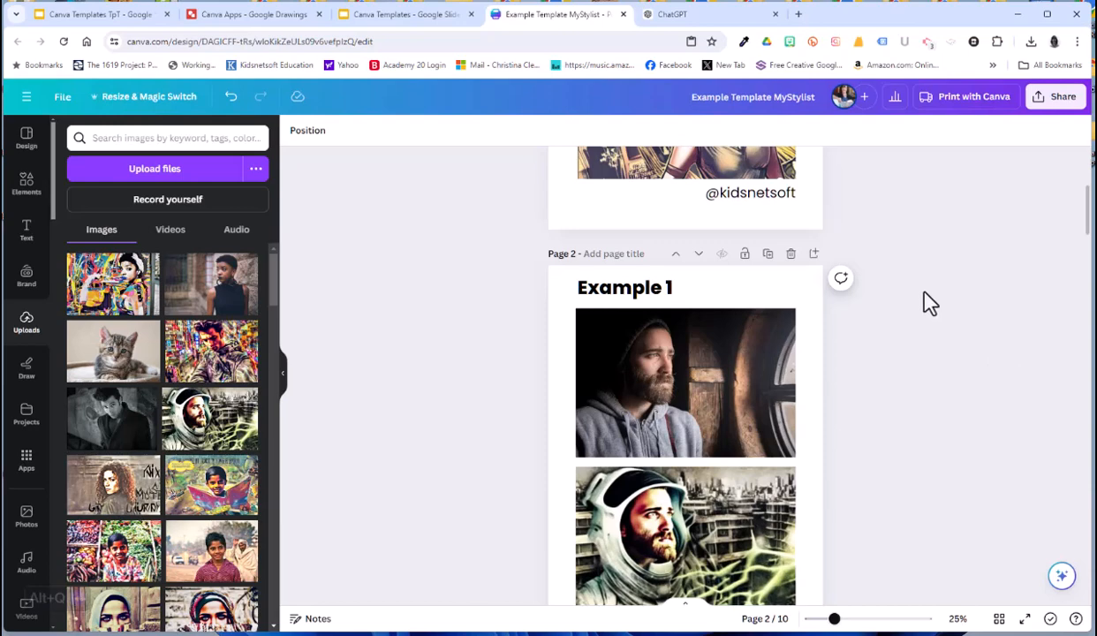
Search the photos for "child" and place the photo of the girl in the yellow dress in both frames on the Example 9 page.
scroll(931, 303, down, 1)
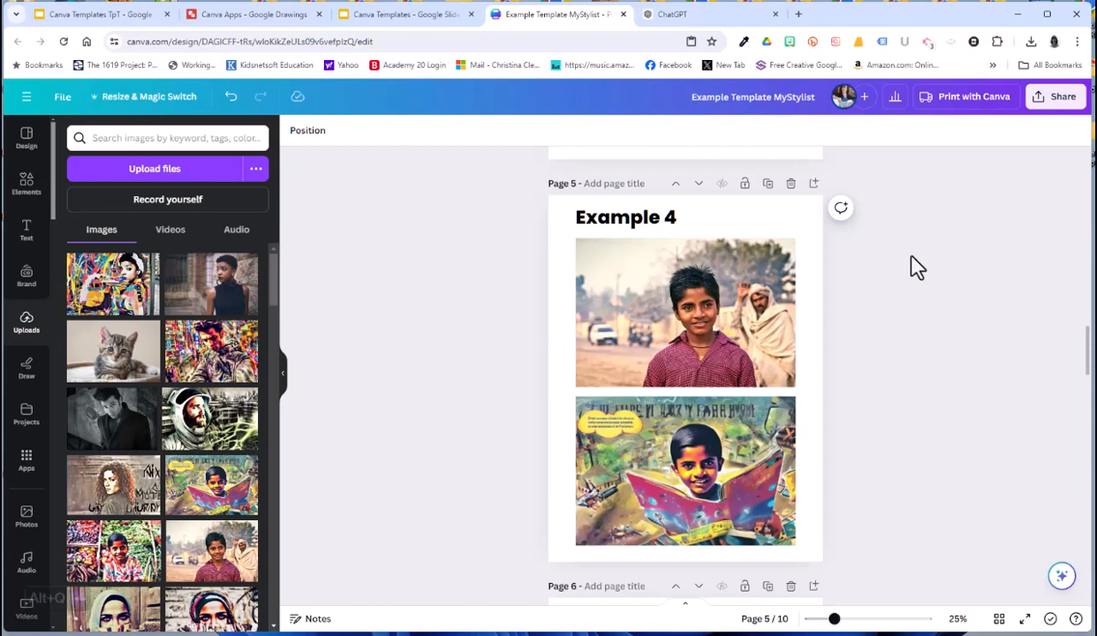
scroll(937, 391, down, 5)
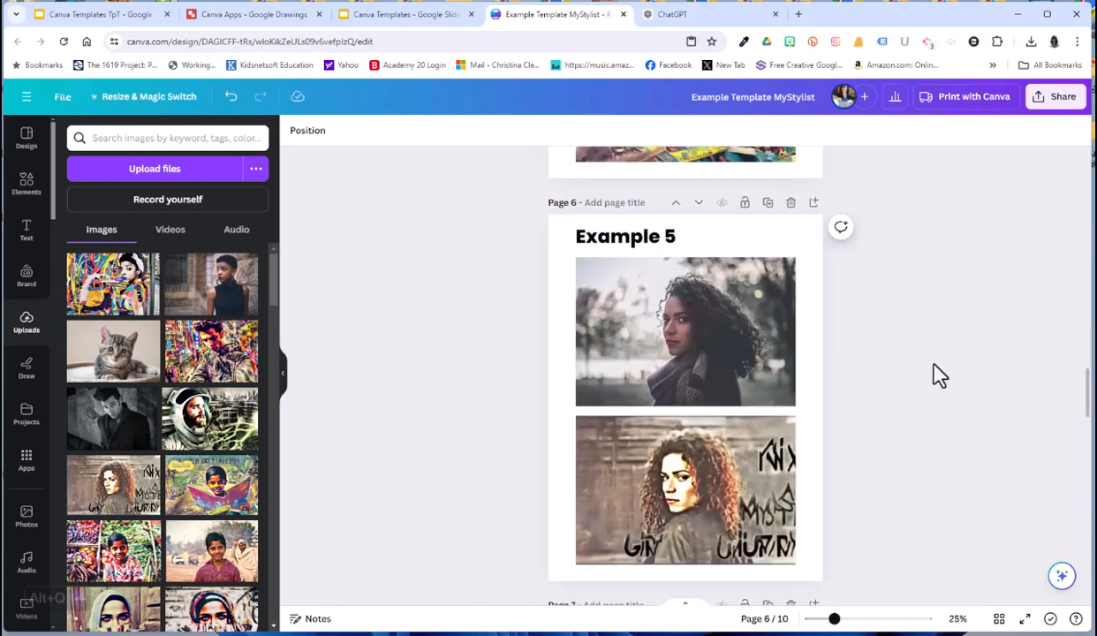
scroll(937, 374, down, 10)
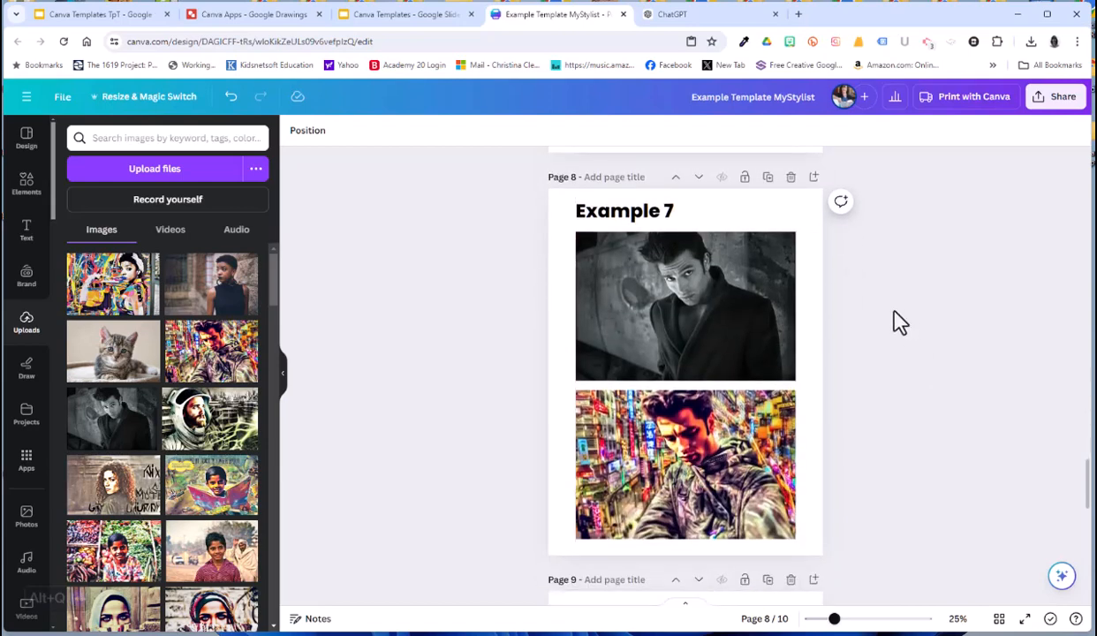
scroll(888, 314, down, 5)
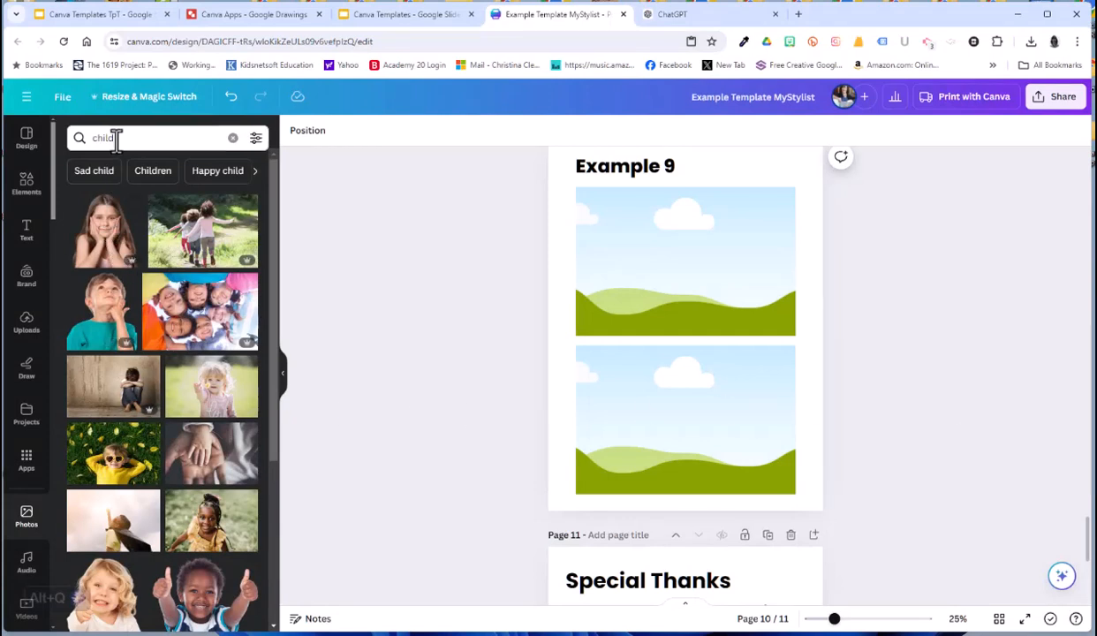
click(27, 512)
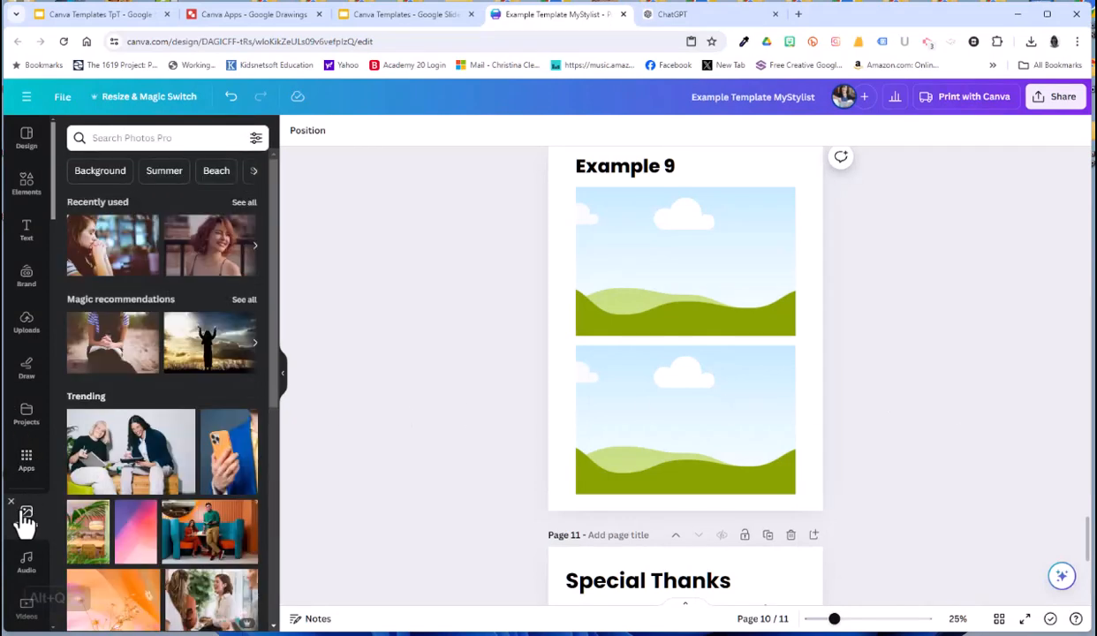
click(118, 139)
click(141, 190)
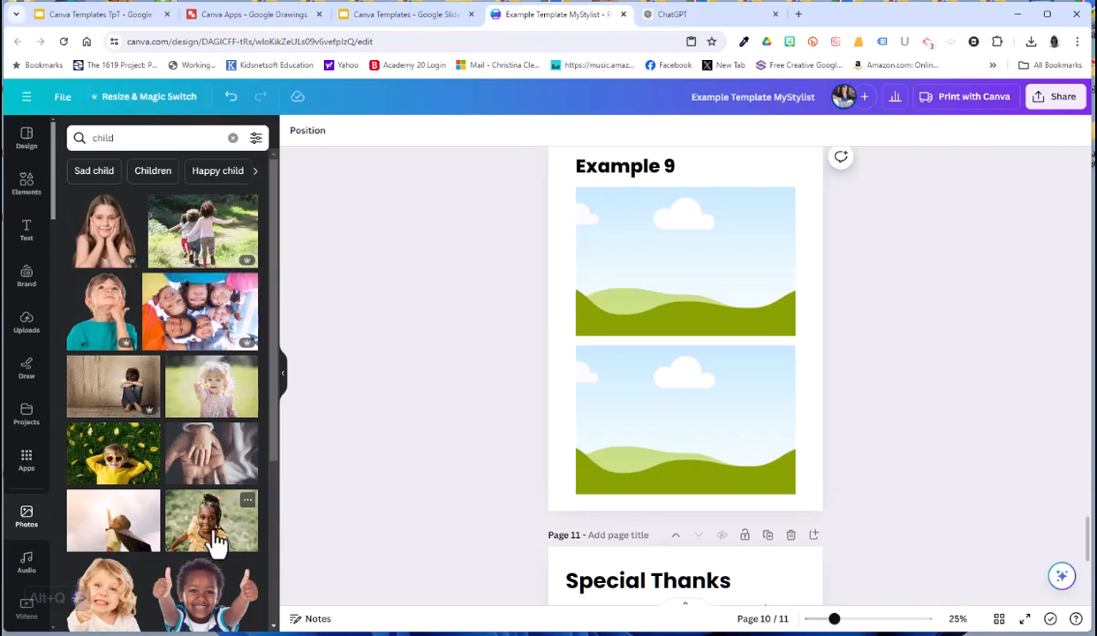
drag(212, 532, 661, 398)
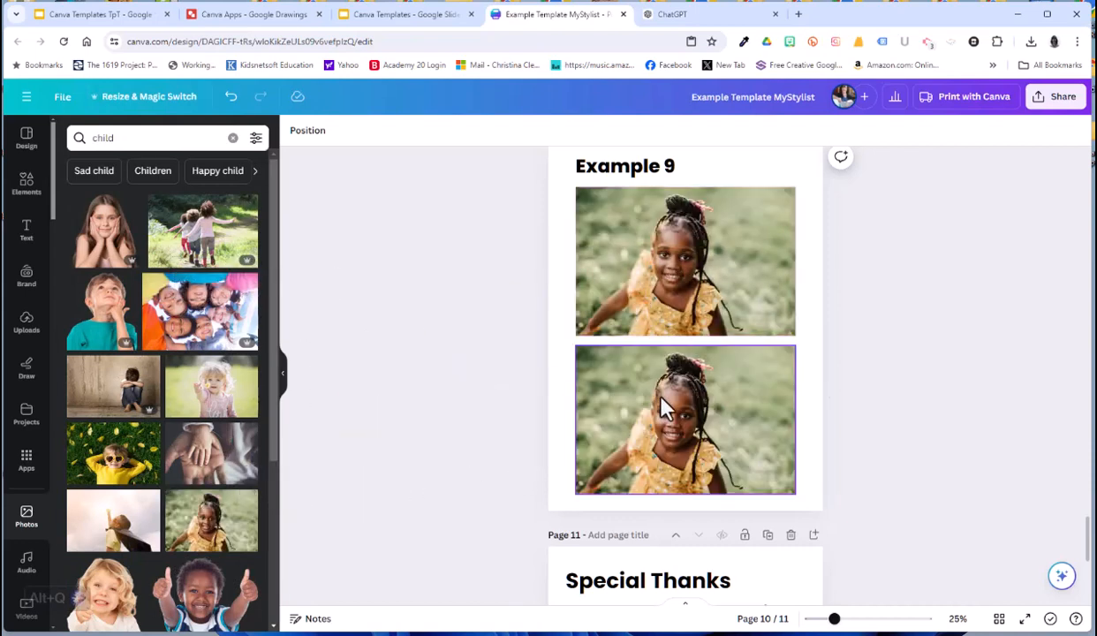
Use the lower Example 9 photo as the MyStylist face image and try suggested styles such as "a business person in professional attire".
click(26, 458)
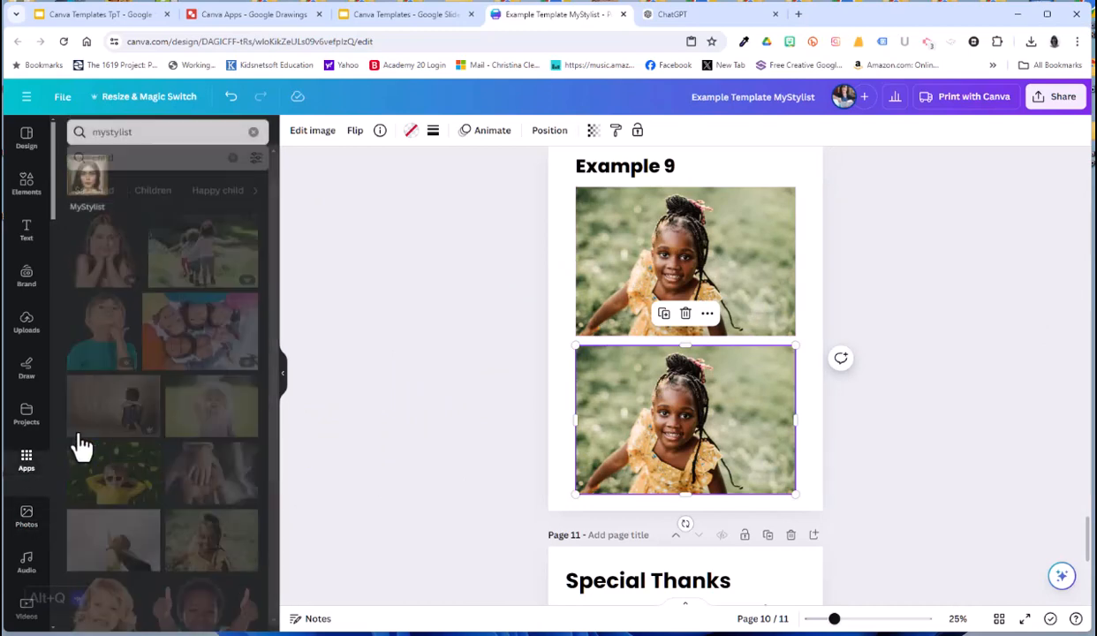
click(87, 180)
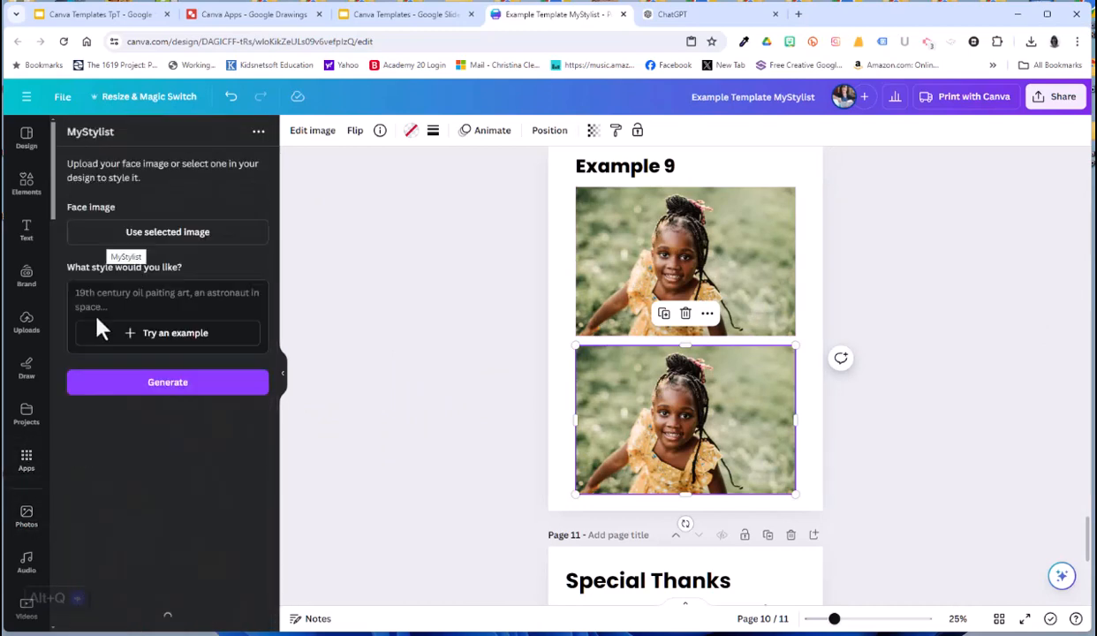
click(210, 233)
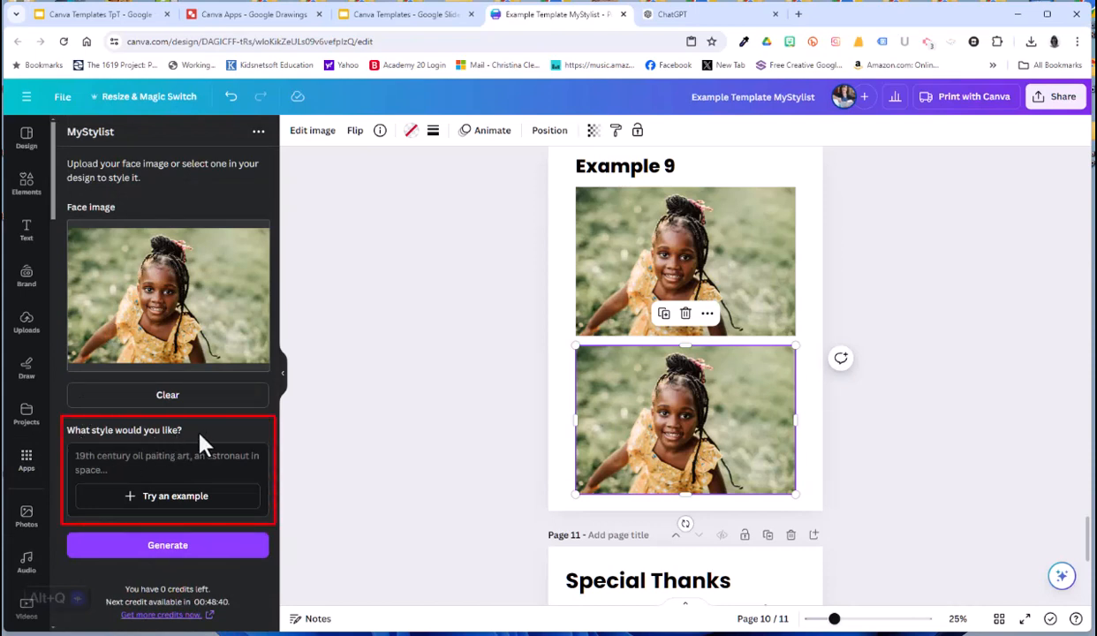
click(152, 495)
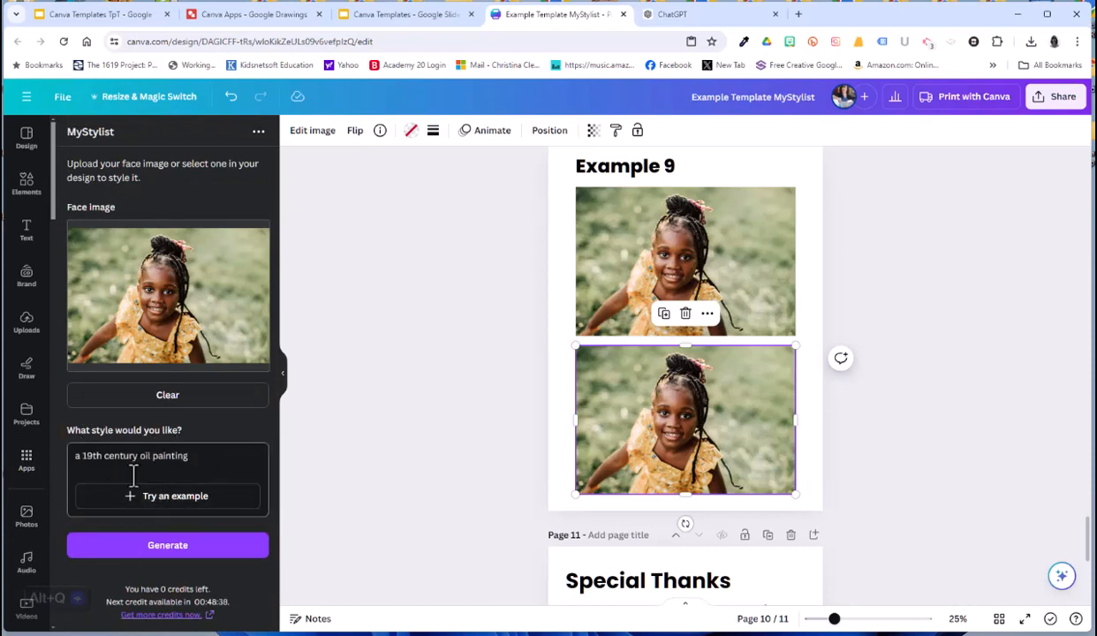
click(152, 502)
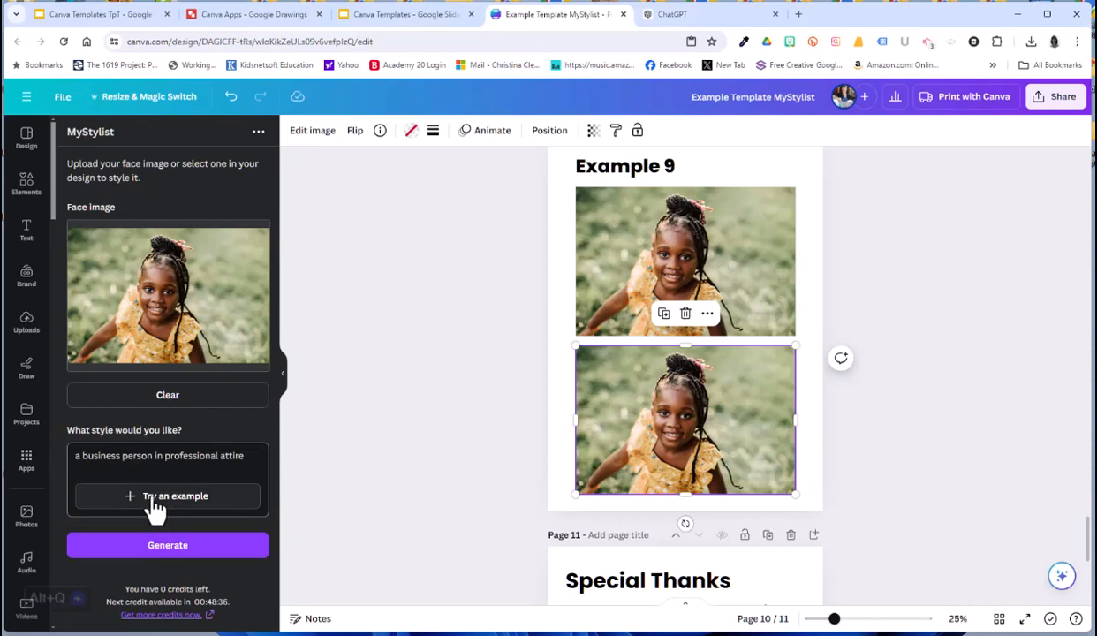
click(155, 502)
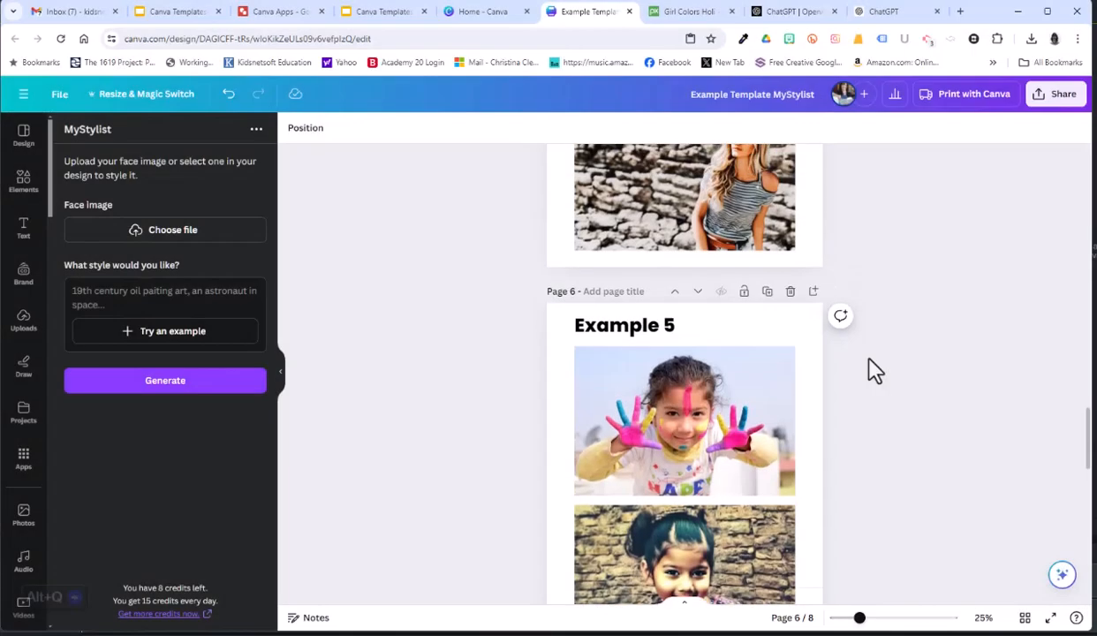
Download all 8 pages of the design as an MP4 Video.
scroll(870, 369, up, 1)
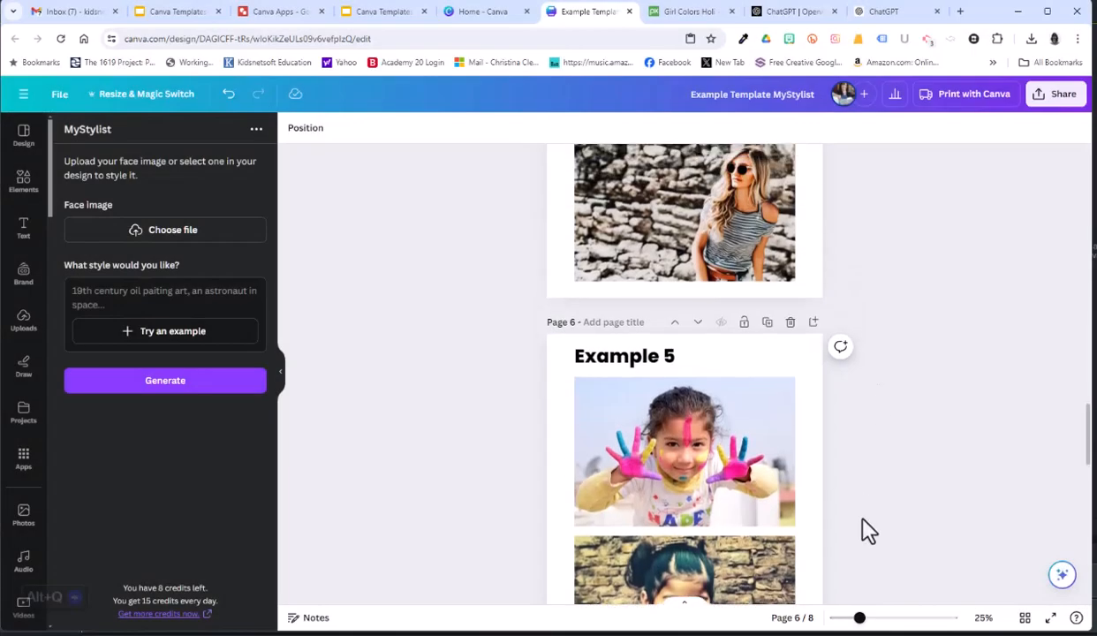
click(1056, 97)
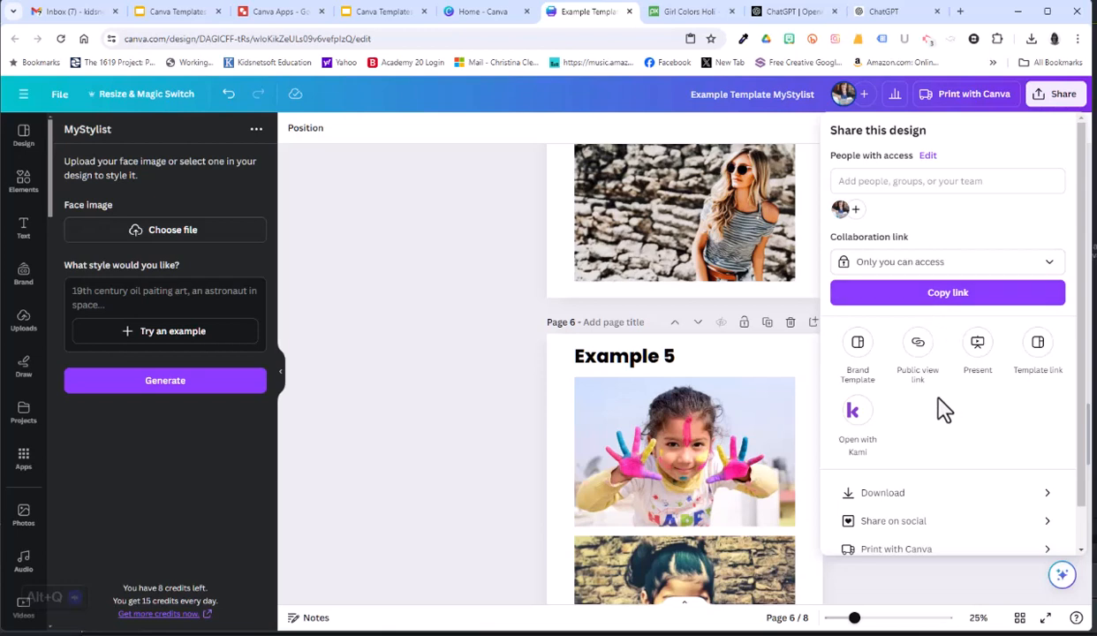
click(884, 505)
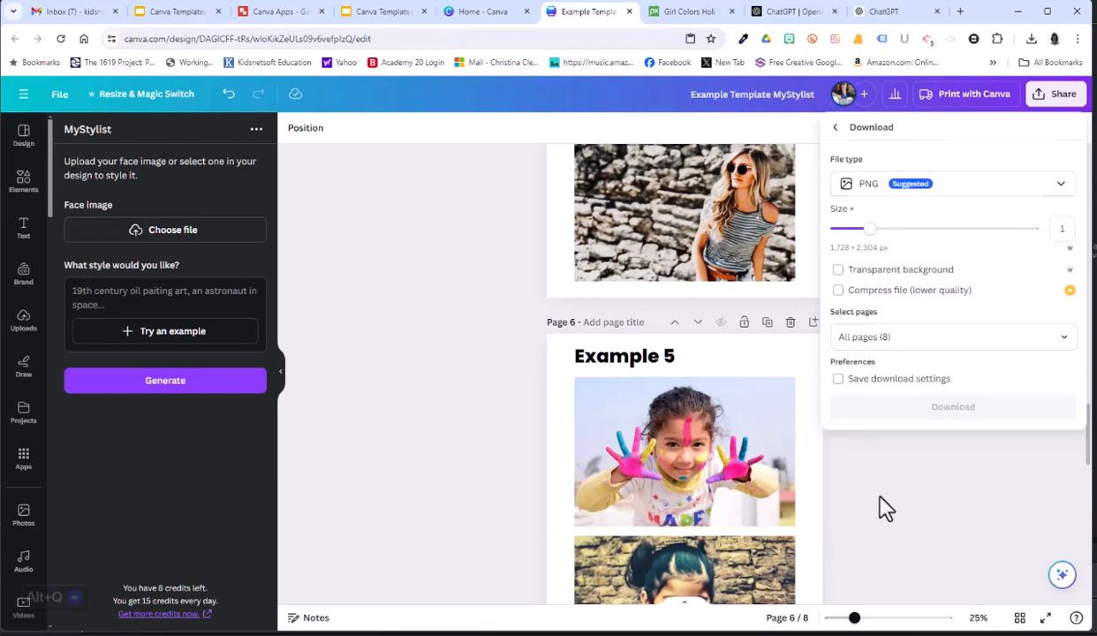
click(866, 187)
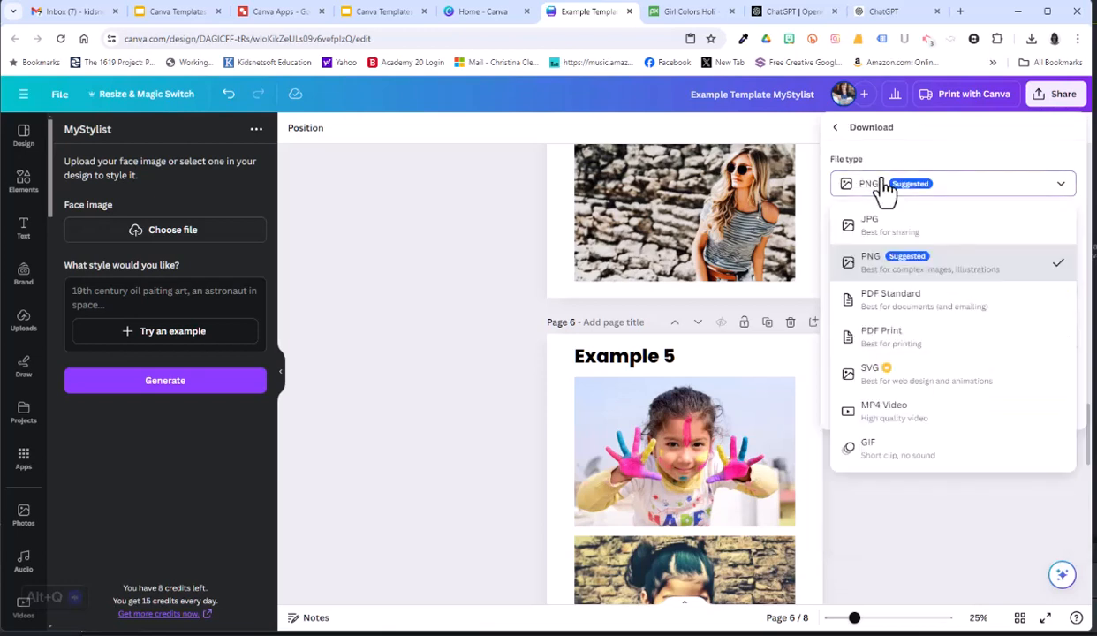
click(903, 413)
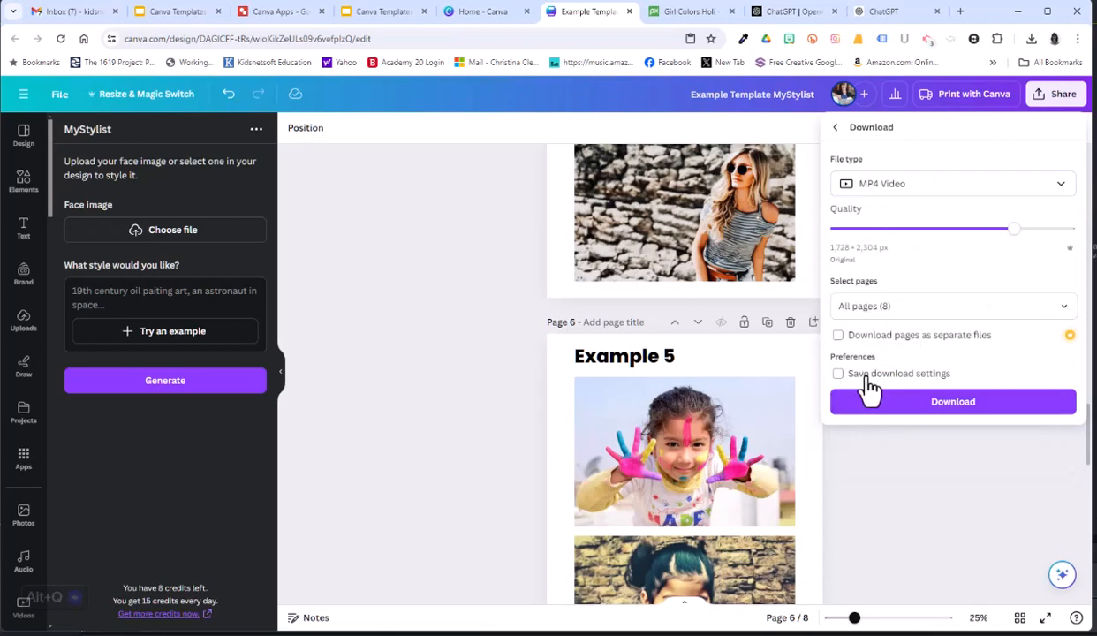
click(869, 413)
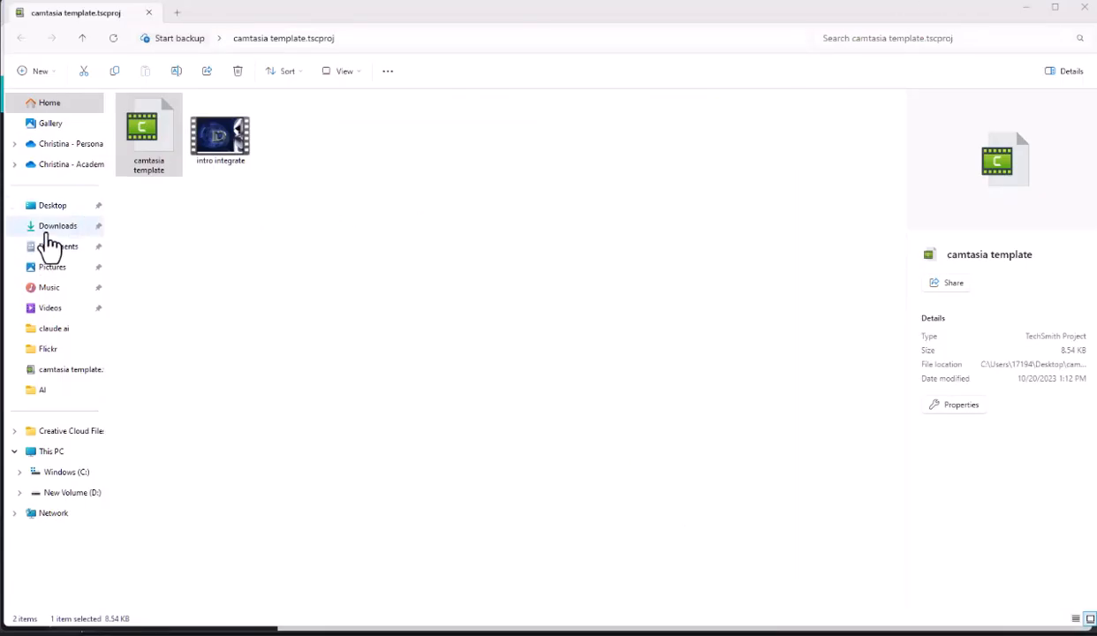
Check the Example Template MyStylist video in the Downloads folder in File Explorer and return to Canva.
click(47, 231)
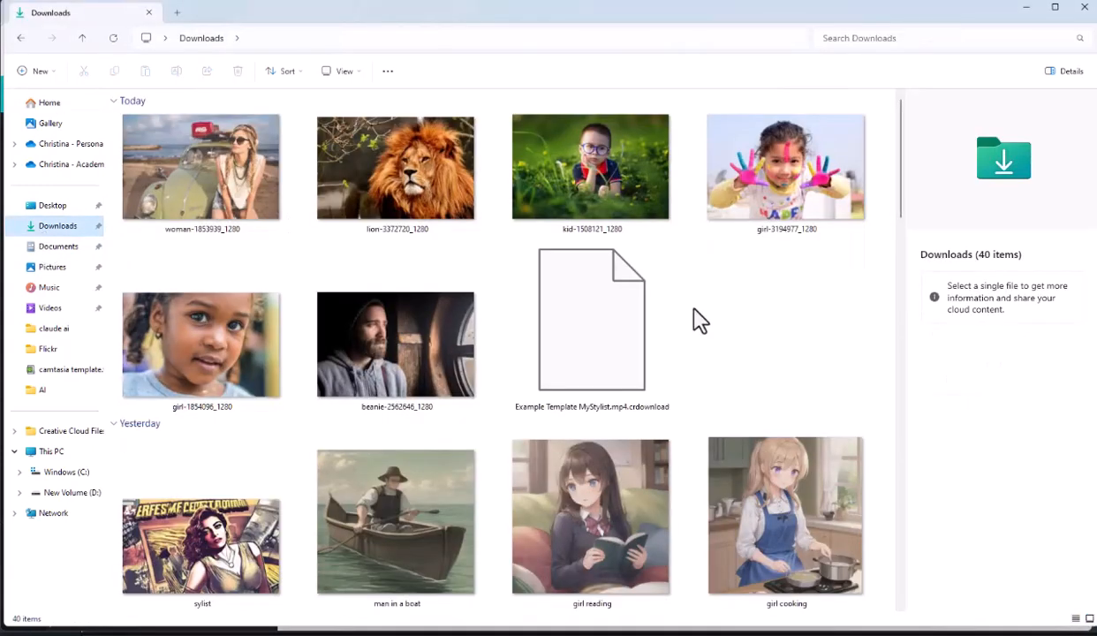
click(570, 314)
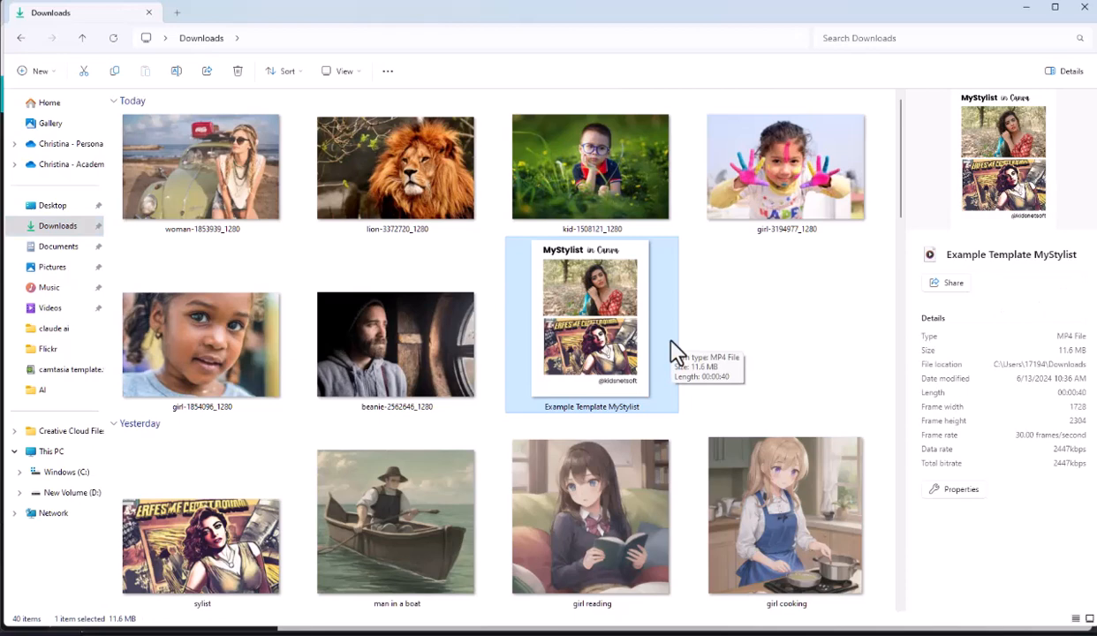
key(alt+Tab)
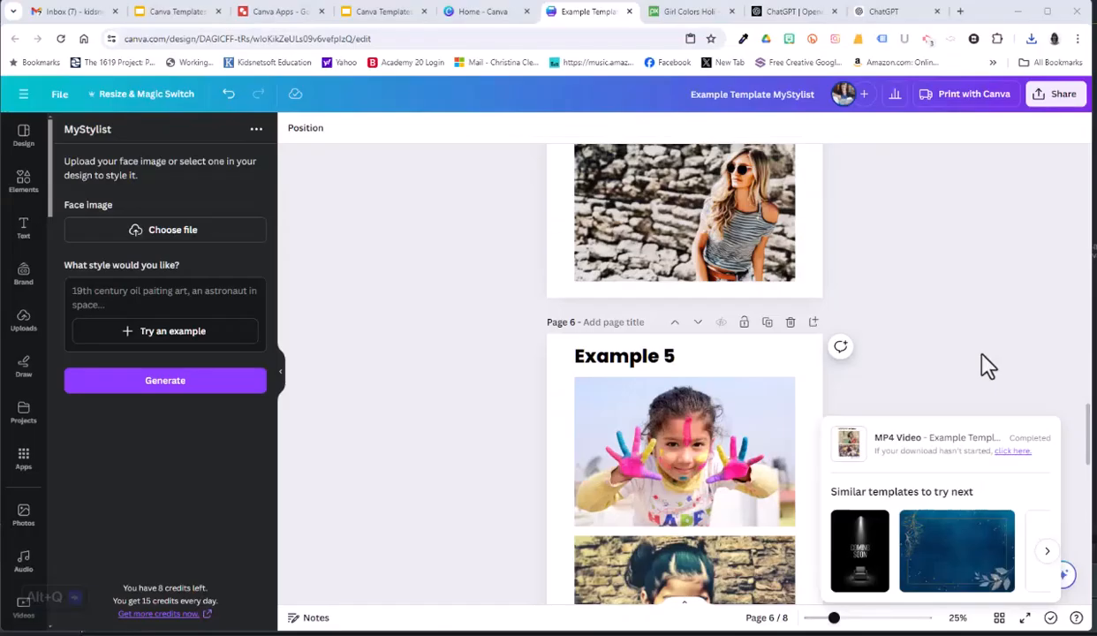